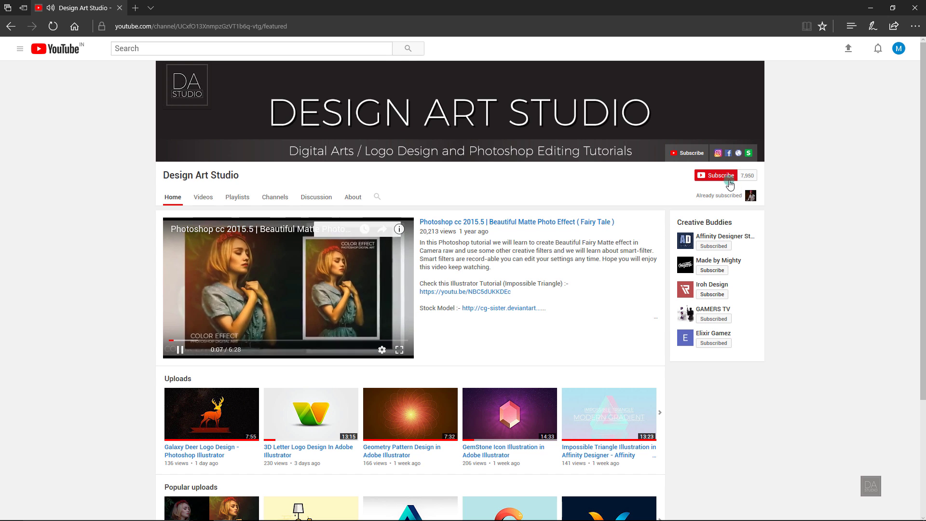
# Step: Subscribe to the Design Art Studio channel and enable all notifications for it
pyautogui.click(730, 178)
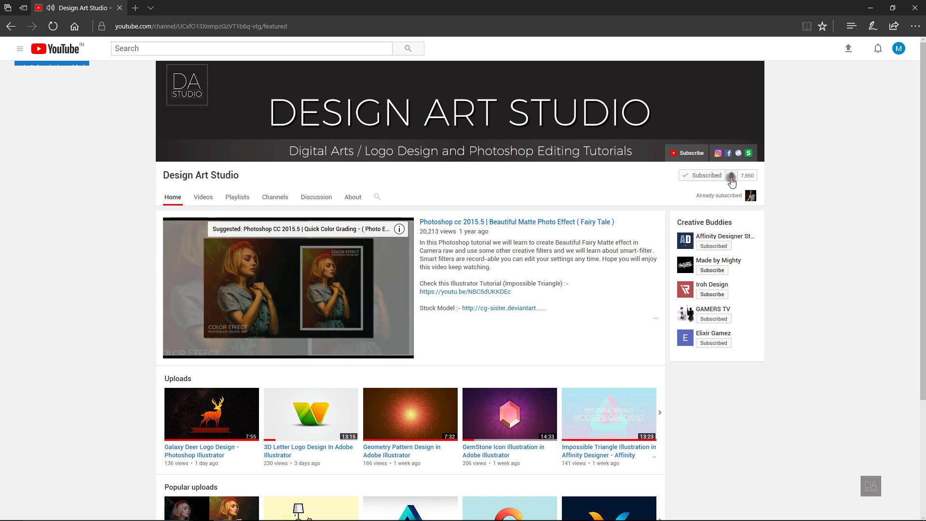
pyautogui.click(732, 176)
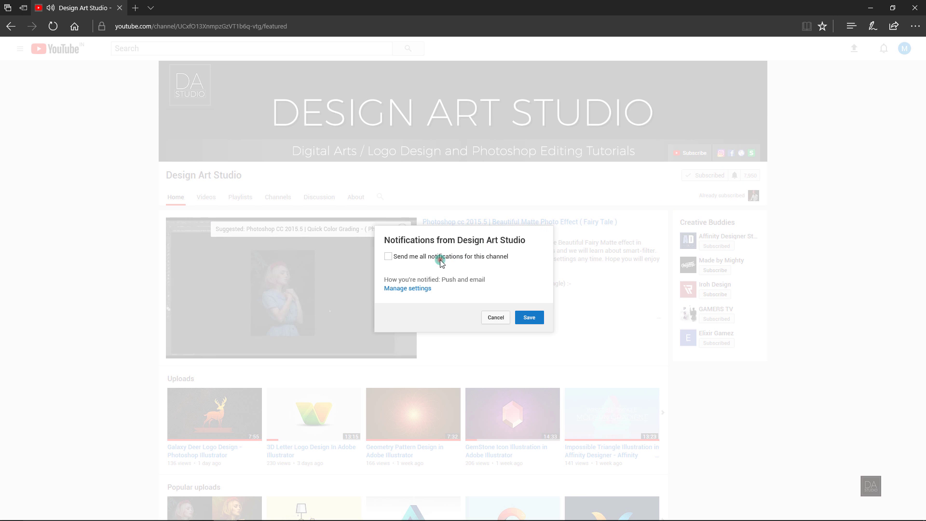
pyautogui.click(440, 259)
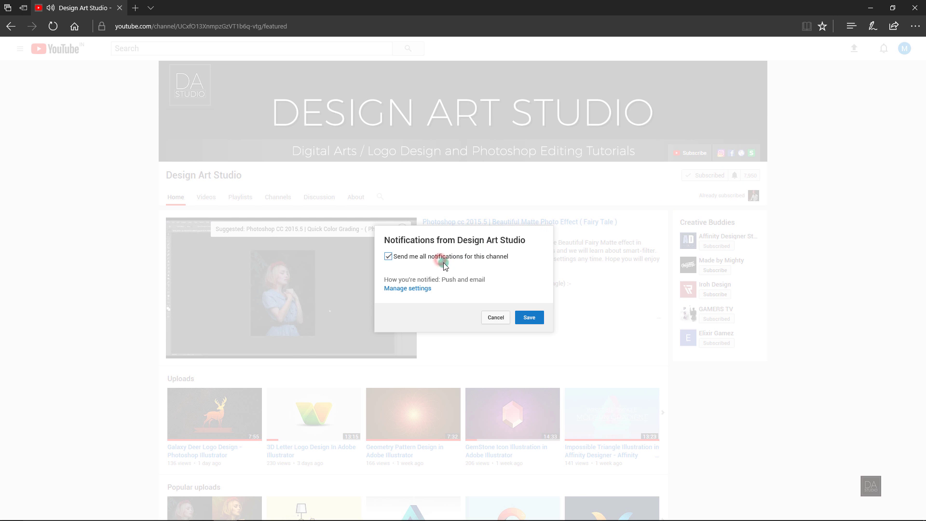
pyautogui.click(539, 318)
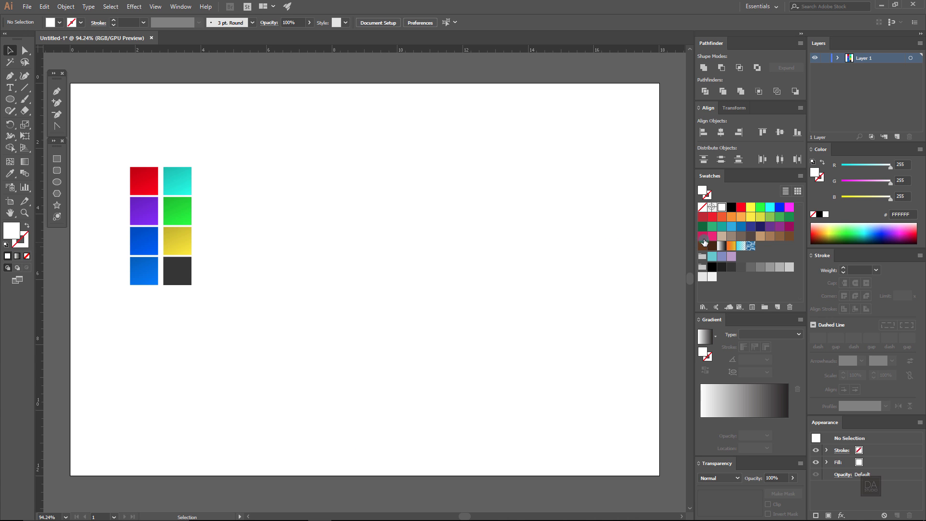
# Step: Draw a brownish-grey circle and centre it horizontally and vertically on the artboard
pyautogui.click(730, 237)
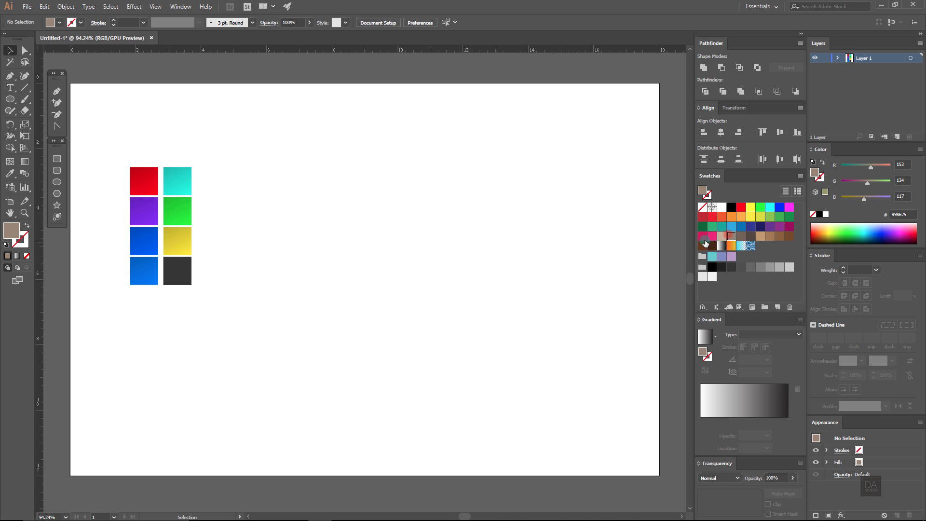
pyautogui.click(56, 183)
pyautogui.moveTo(333, 256); pyautogui.dragTo(375, 308)
pyautogui.press('v')
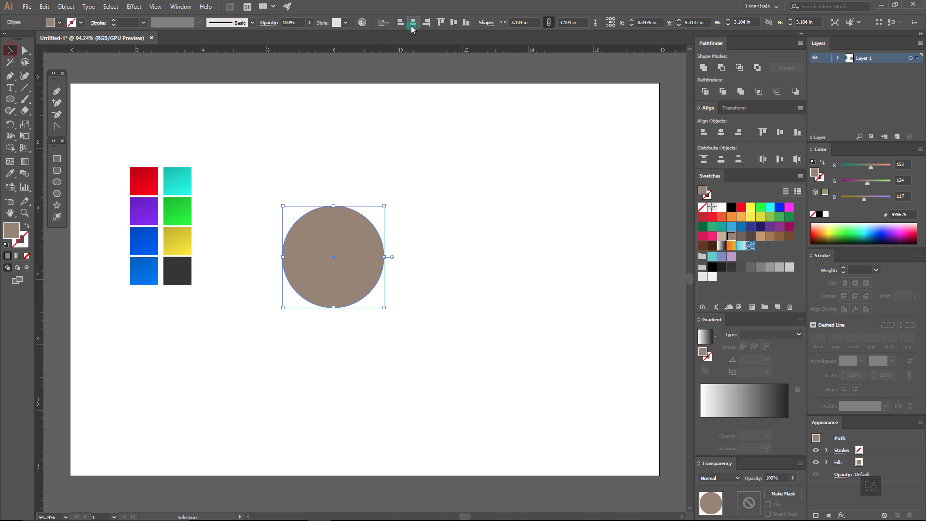
pyautogui.click(413, 26)
pyautogui.click(449, 24)
pyautogui.click(490, 221)
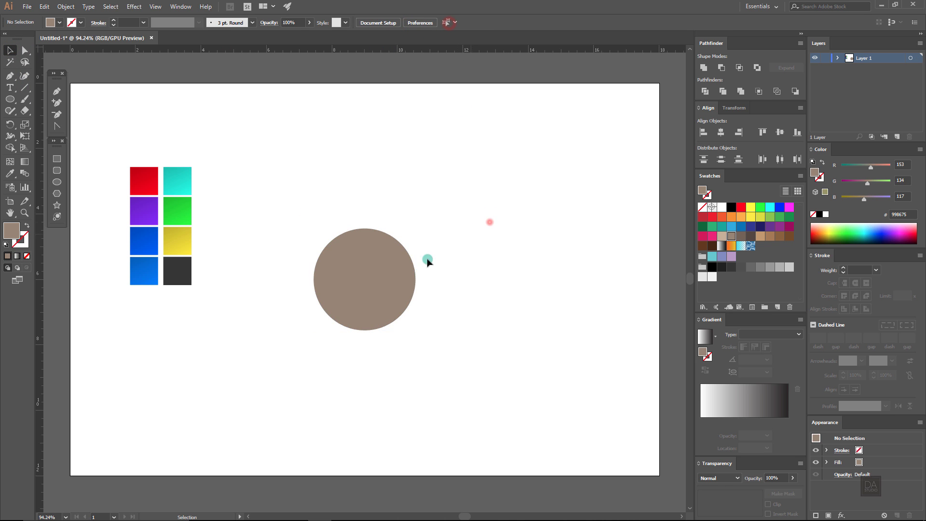
pyautogui.click(411, 280)
# Step: Duplicate the circle overlapping to its right and ungroup the resulting pieces
pyautogui.moveTo(403, 297); pyautogui.dragTo(454, 300)
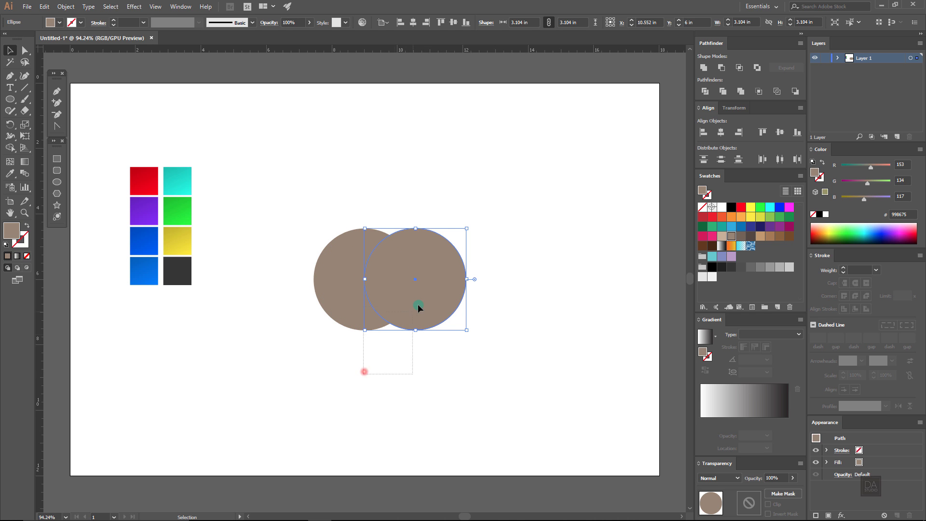
pyautogui.moveTo(364, 371); pyautogui.dragTo(418, 304)
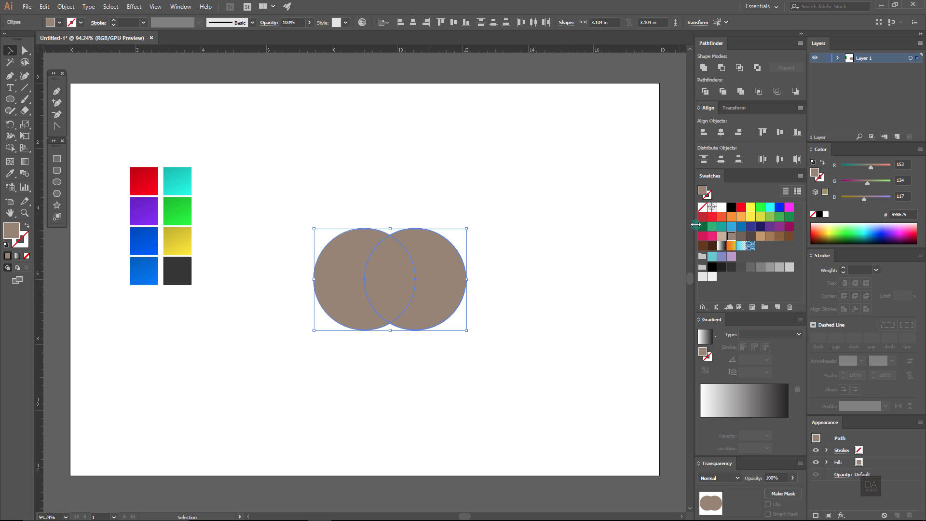
pyautogui.hotkey('ctrl', 'g')
pyautogui.click(585, 206)
pyautogui.click(390, 275)
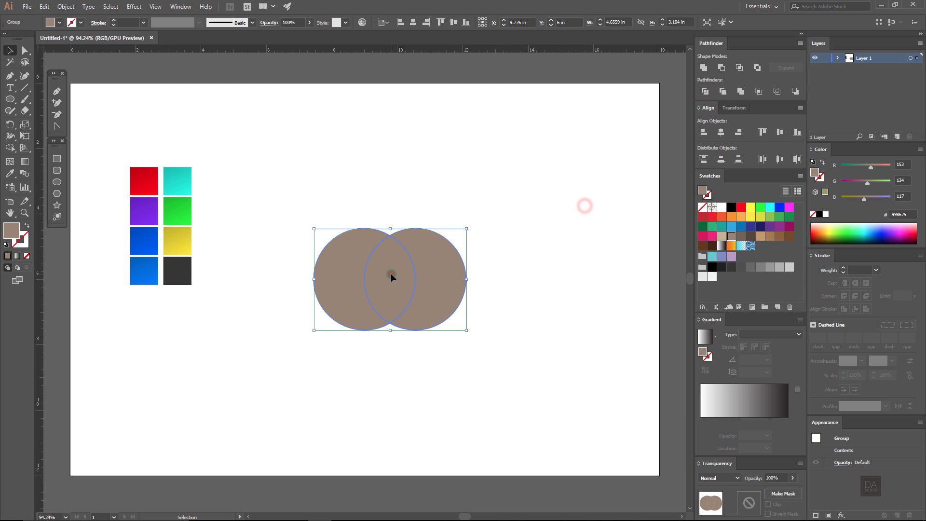
pyautogui.rightClick(390, 275)
pyautogui.click(430, 348)
# Step: Colour the middle lens a darker brown and delete both side crescents
pyautogui.click(411, 380)
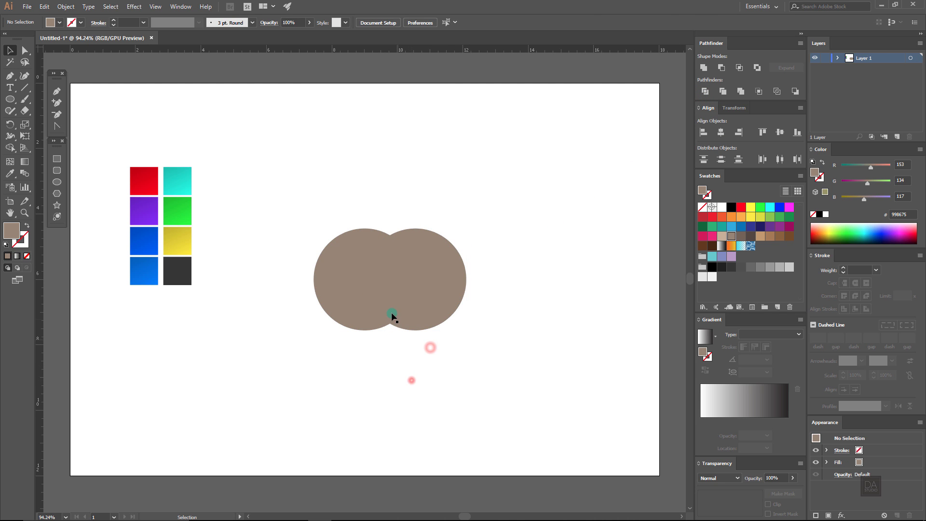
pyautogui.click(392, 308)
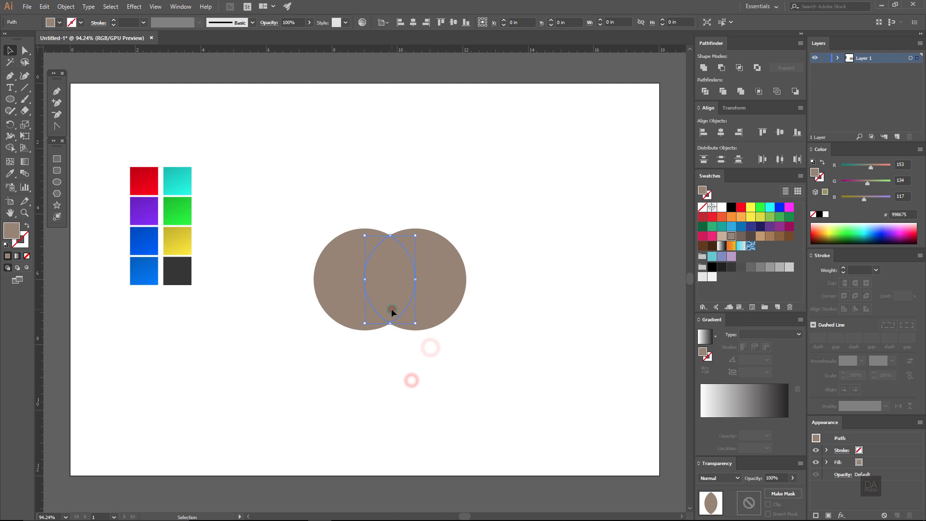
pyautogui.click(738, 239)
pyautogui.click(536, 302)
pyautogui.moveTo(446, 315); pyautogui.dragTo(508, 320)
pyautogui.press('Delete')
pyautogui.moveTo(336, 324); pyautogui.dragTo(283, 327)
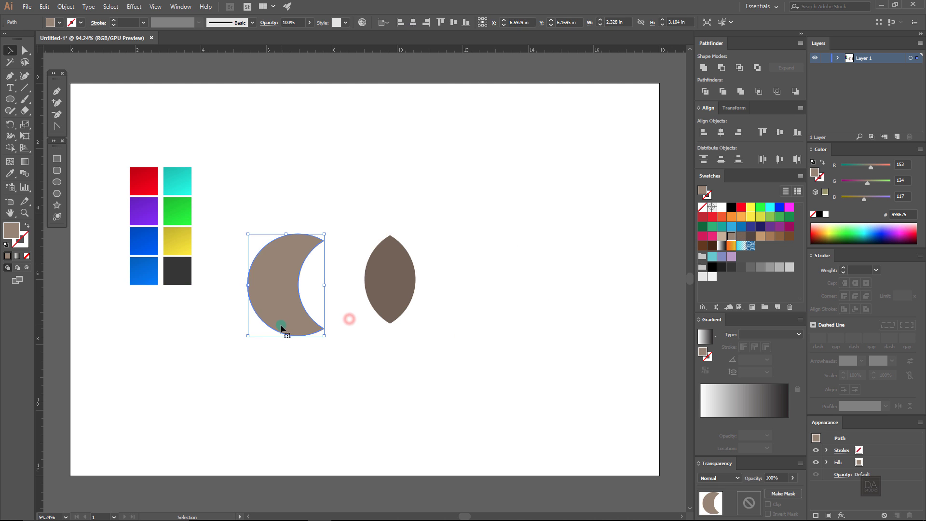
pyautogui.press('Delete')
pyautogui.click(405, 300)
# Step: Move the lens up and give it the red square's gradient running top to bottom
pyautogui.moveTo(388, 285); pyautogui.dragTo(365, 236)
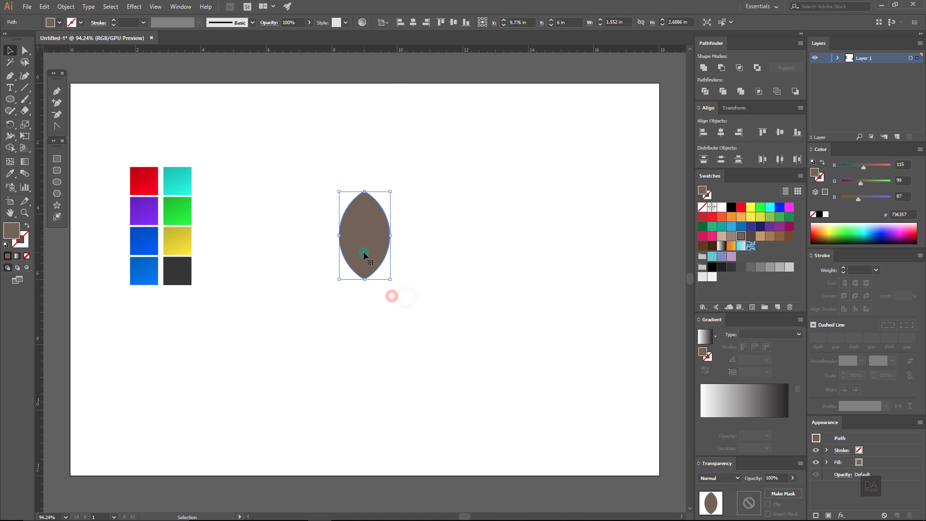
pyautogui.click(10, 173)
pyautogui.click(134, 176)
pyautogui.press('g')
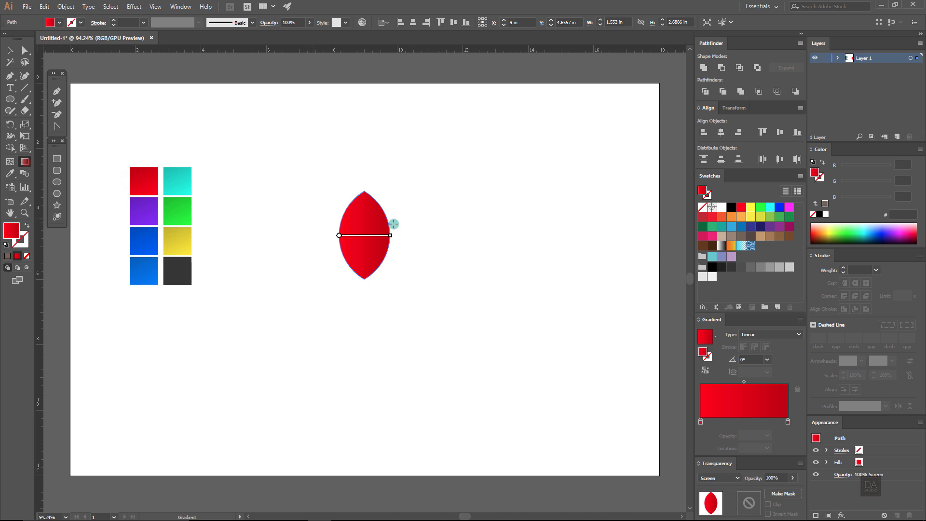
pyautogui.moveTo(364, 191); pyautogui.dragTo(367, 275)
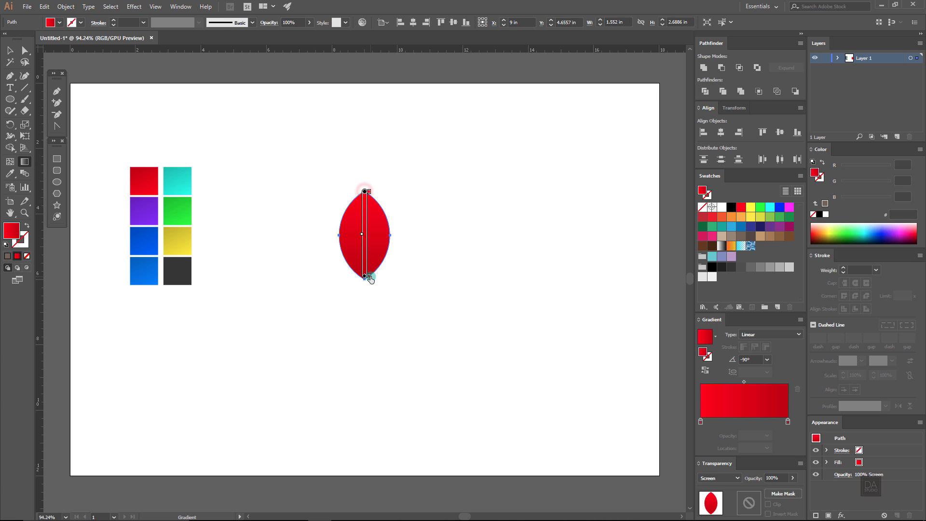
pyautogui.keyDown('ctrl'); pyautogui.click(444, 284); pyautogui.keyUp('ctrl')
pyautogui.keyDown('ctrl'); pyautogui.click(378, 258); pyautogui.keyUp('ctrl')
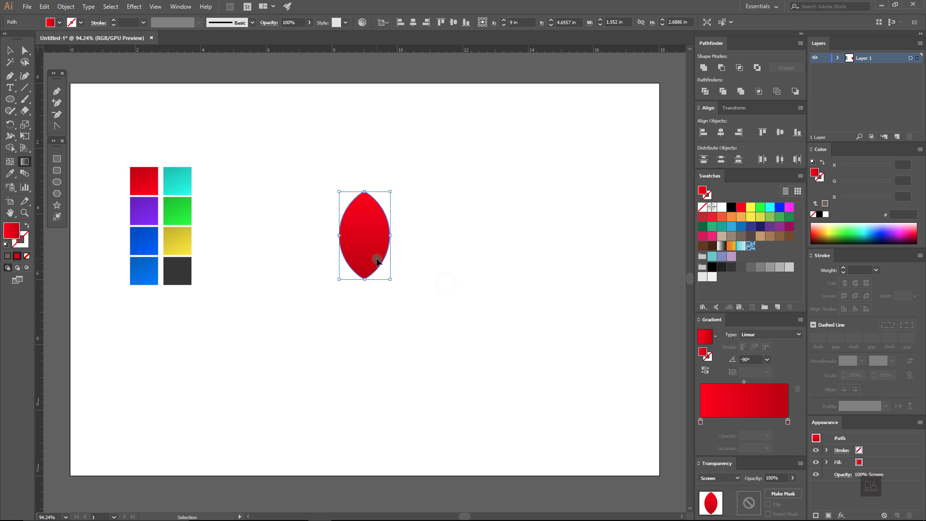
pyautogui.click(7, 49)
# Step: Set the leaf's blend mode to Normal and its opacity to 40%
pyautogui.click(728, 478)
pyautogui.click(723, 296)
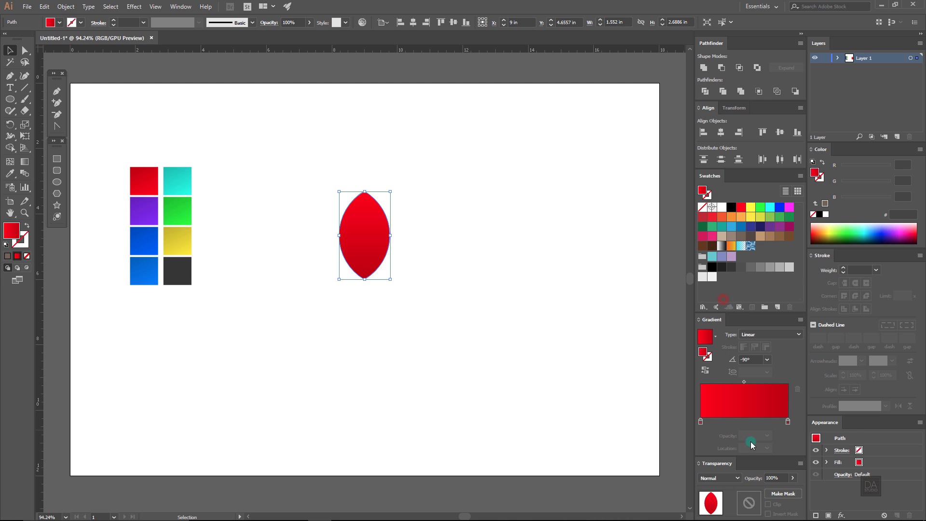
pyautogui.click(772, 478)
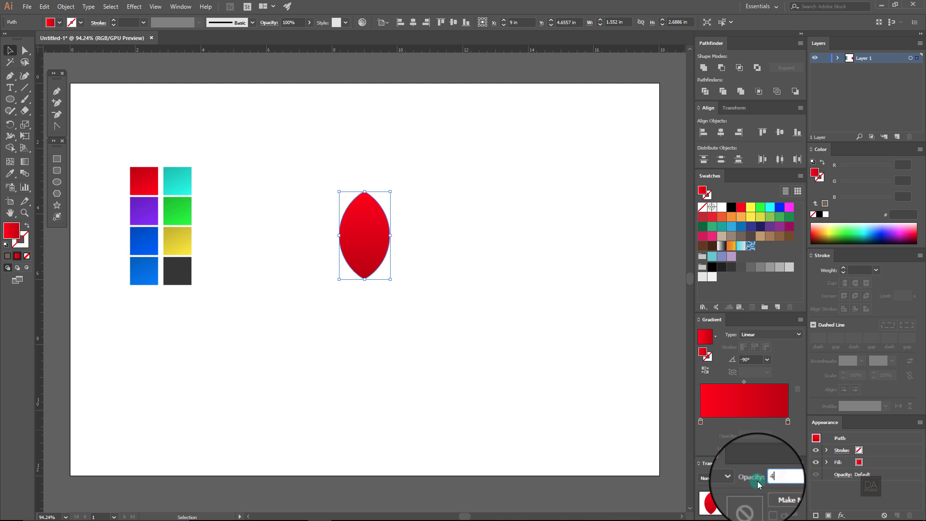
pyautogui.write('40')
pyautogui.click(479, 283)
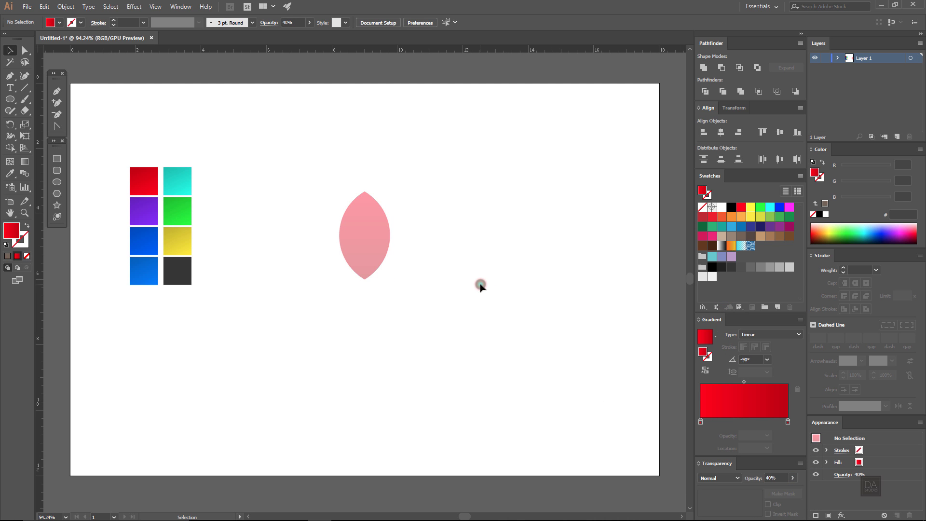
pyautogui.click(374, 259)
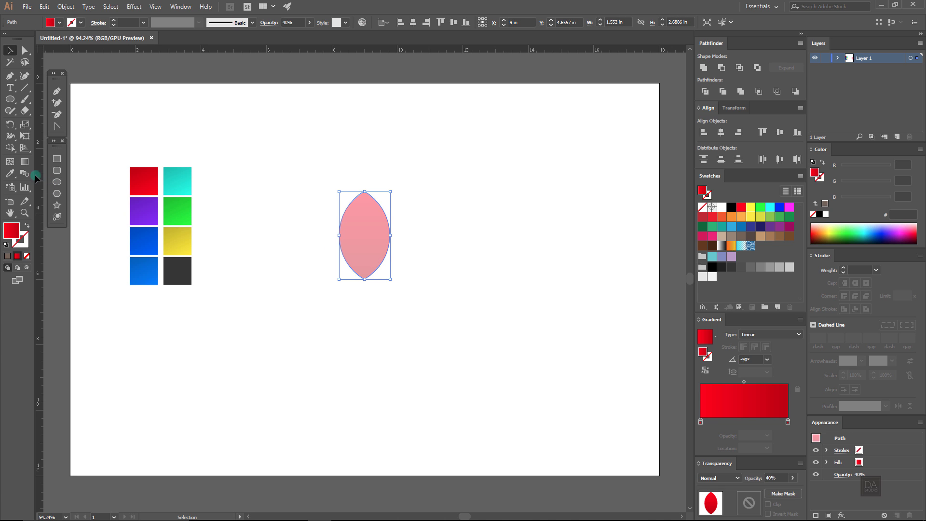
# Step: Make a 10° rotated copy of the leaf pivoting on its bottom tip
pyautogui.click(11, 126)
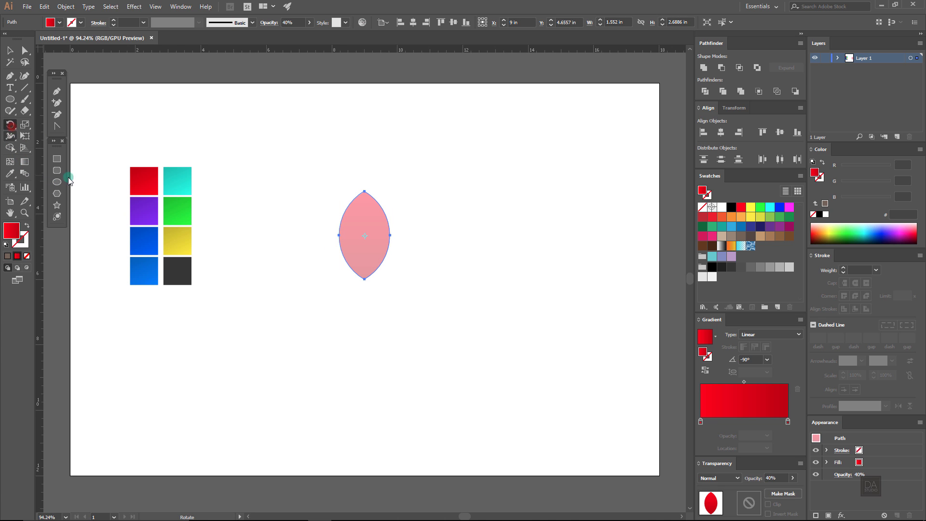
pyautogui.keyDown('alt'); pyautogui.click(364, 281); pyautogui.keyUp('alt')
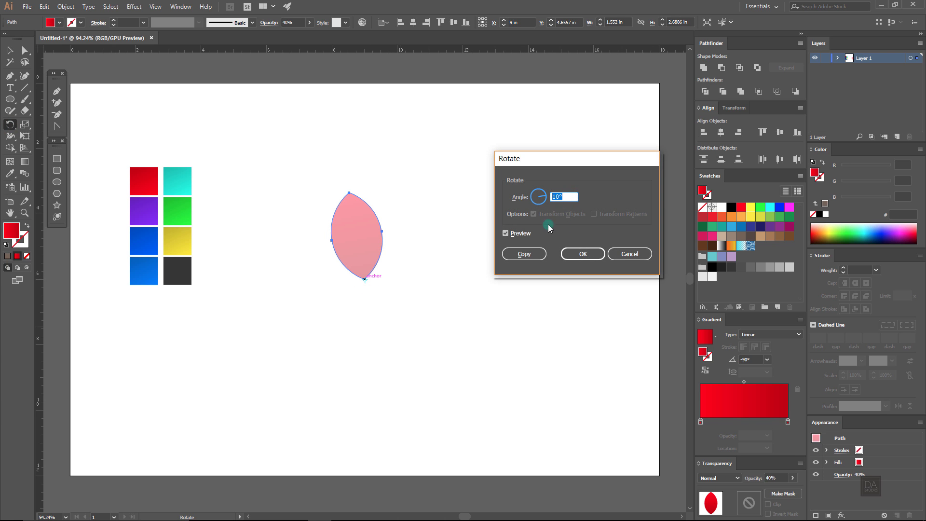
pyautogui.click(523, 235)
pyautogui.click(523, 235)
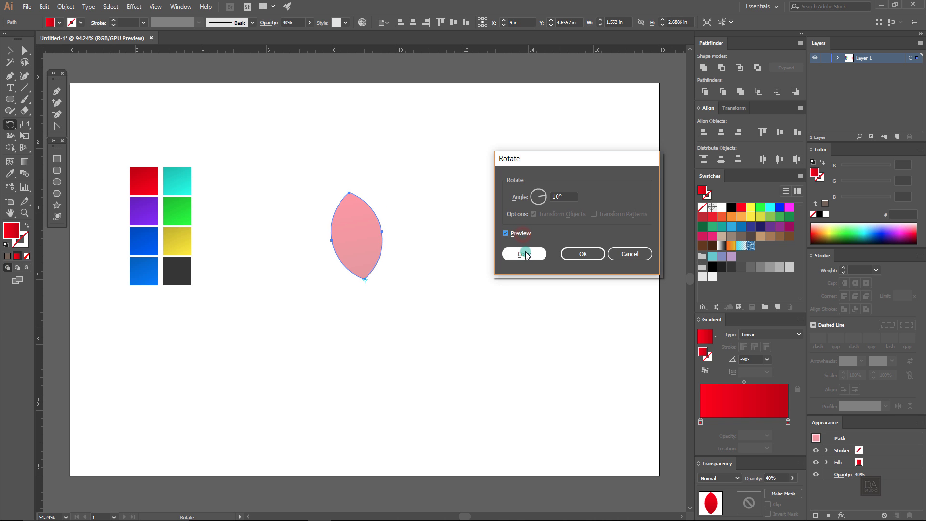
pyautogui.click(525, 253)
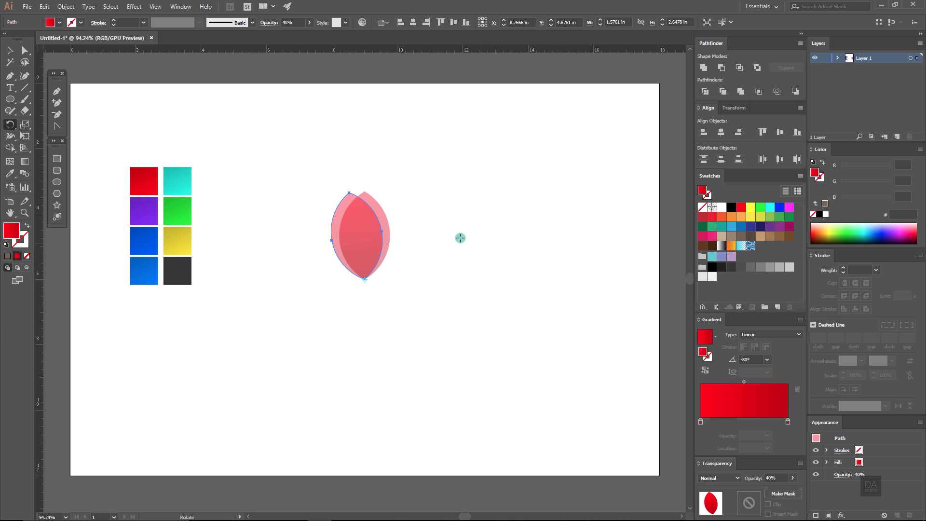
# Step: Repeat the 10° rotated copy with Ctrl+D until the leaves close the circle, then deselect
pyautogui.hotkey('ctrl', 'd')
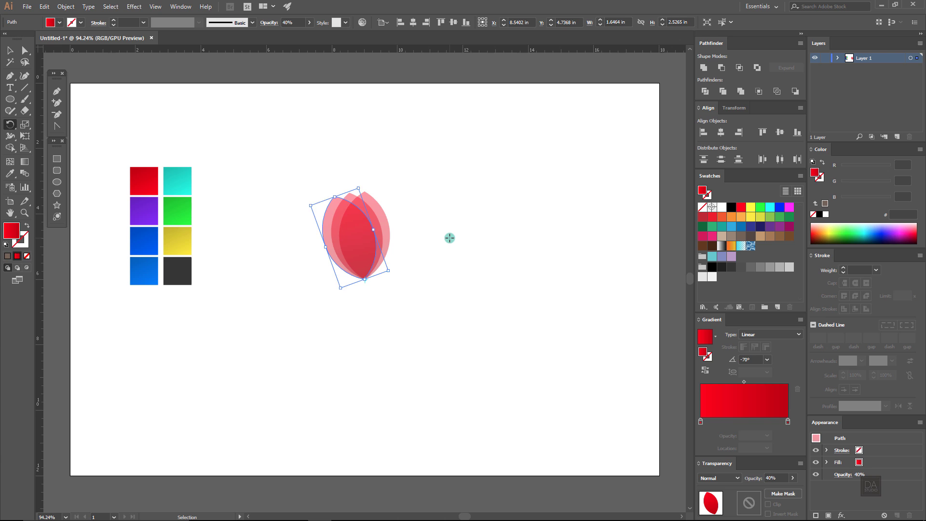
pyautogui.hotkey('ctrl', 'd')
pyautogui.hotkey('ctrl', 'd')
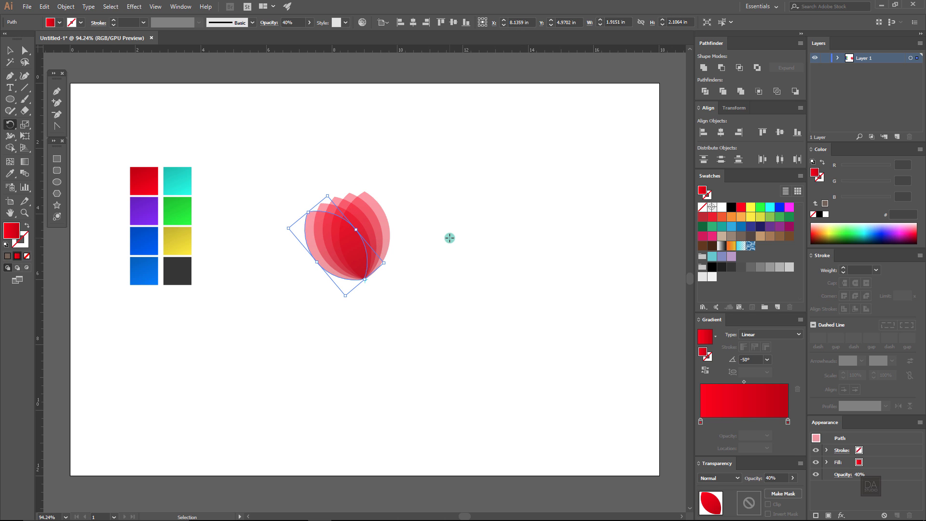
pyautogui.hotkey('ctrl', 'd')
pyautogui.hotkey('ctrl', 'd')
pyautogui.hotkey('ctrl', 'd')
pyautogui.hotkey('ctrl', 'd')
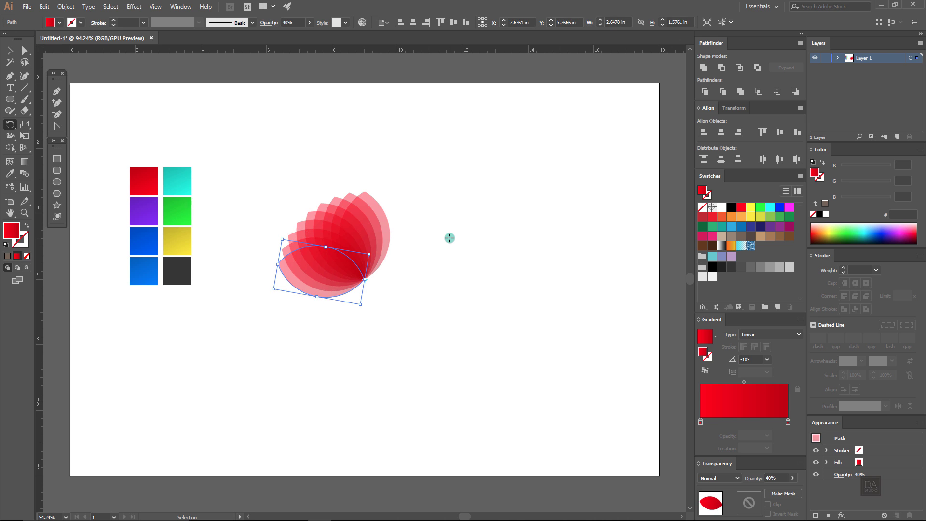
pyautogui.hotkey('ctrl', 'd')
pyautogui.hotkey('ctrl', 'd')
pyautogui.hotkey('ctrl', 'd')
pyautogui.hotkey('ctrl', 'd')
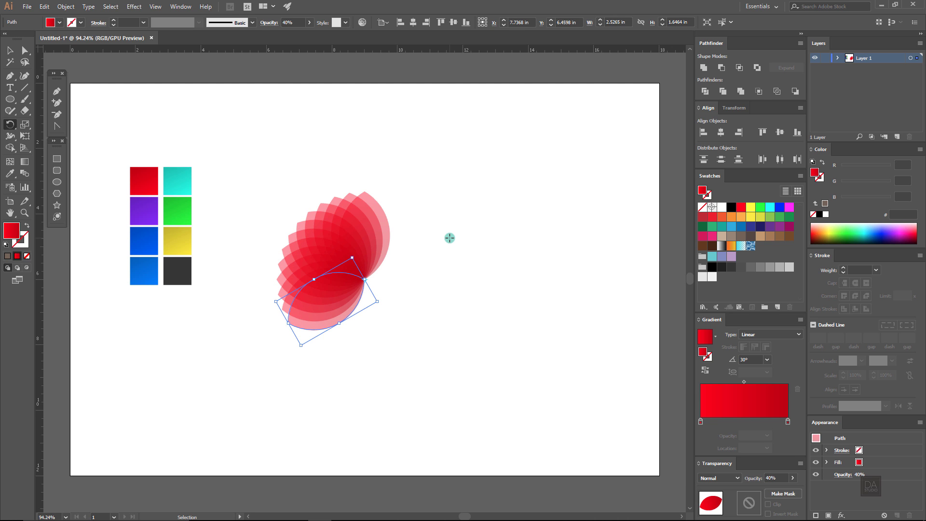
pyautogui.hotkey('ctrl', 'd')
pyautogui.hotkey('ctrl', 'd')
pyautogui.hotkey('ctrl', 'd')
pyautogui.hotkey('ctrl', 'd')
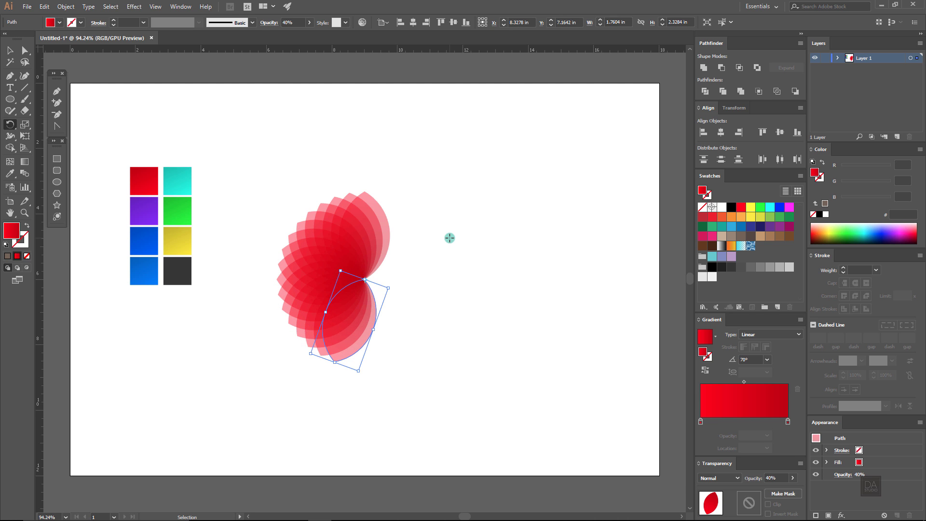
pyautogui.hotkey('ctrl', 'd')
pyautogui.hotkey('ctrl', 'd')
pyautogui.hotkey('ctrl', 'd')
pyautogui.hotkey('ctrl', 'd')
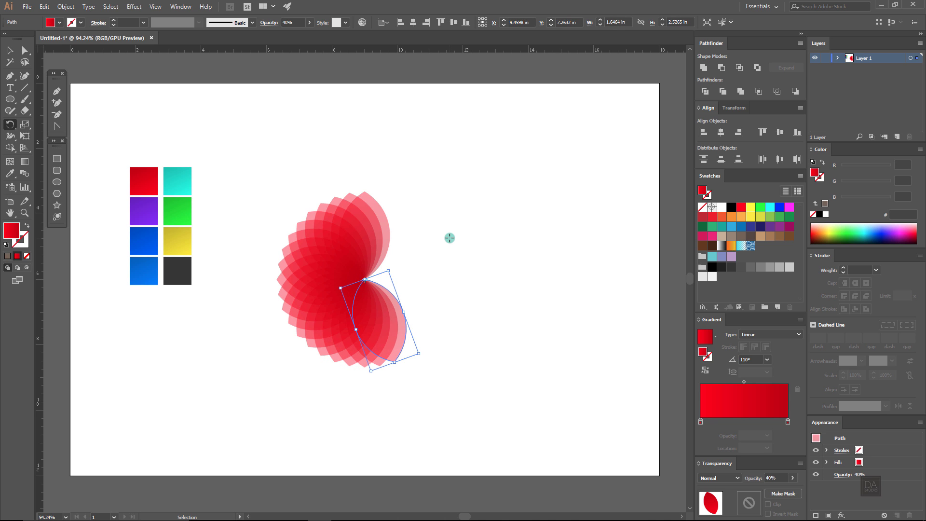
pyautogui.hotkey('ctrl', 'd')
pyautogui.hotkey('ctrl', 'd')
pyautogui.hotkey('ctrl', 'd')
pyautogui.hotkey('ctrl', 'd')
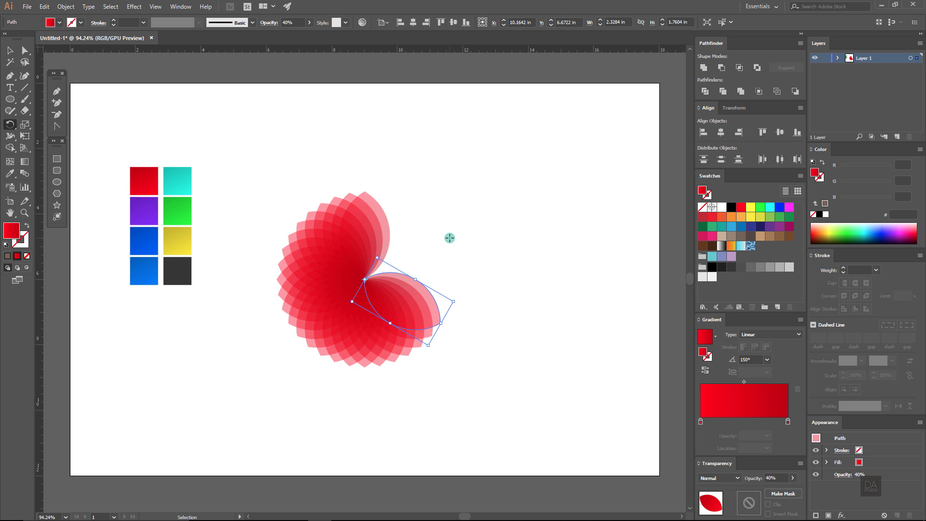
pyautogui.hotkey('ctrl', 'd')
pyautogui.hotkey('ctrl', 'd')
pyautogui.hotkey('ctrl', 'd')
pyautogui.hotkey('ctrl', 'd')
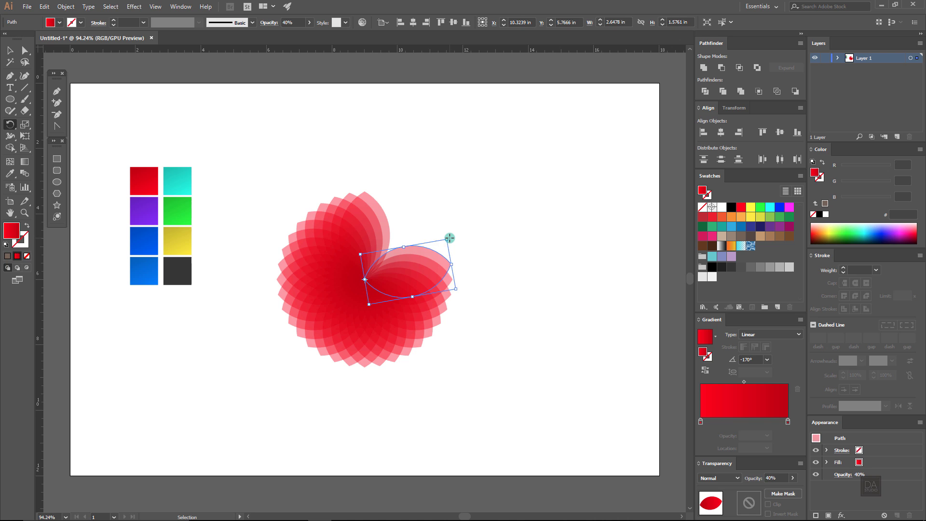
pyautogui.hotkey('ctrl', 'd')
pyautogui.hotkey('ctrl', 'd')
pyautogui.hotkey('ctrl', 'd')
pyautogui.hotkey('ctrl', 'd')
pyautogui.hotkey('ctrl', 'd')
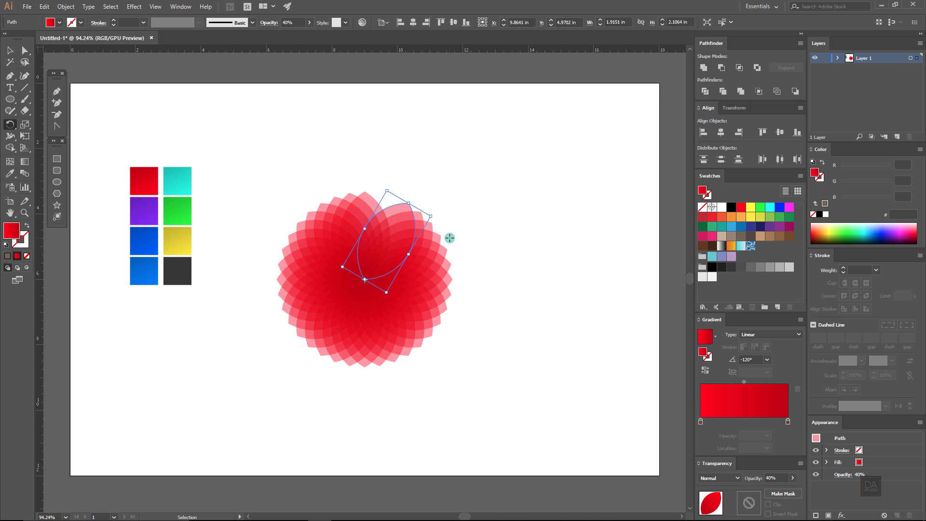
pyautogui.hotkey('ctrl', 'd')
pyautogui.hotkey('ctrl', 'd')
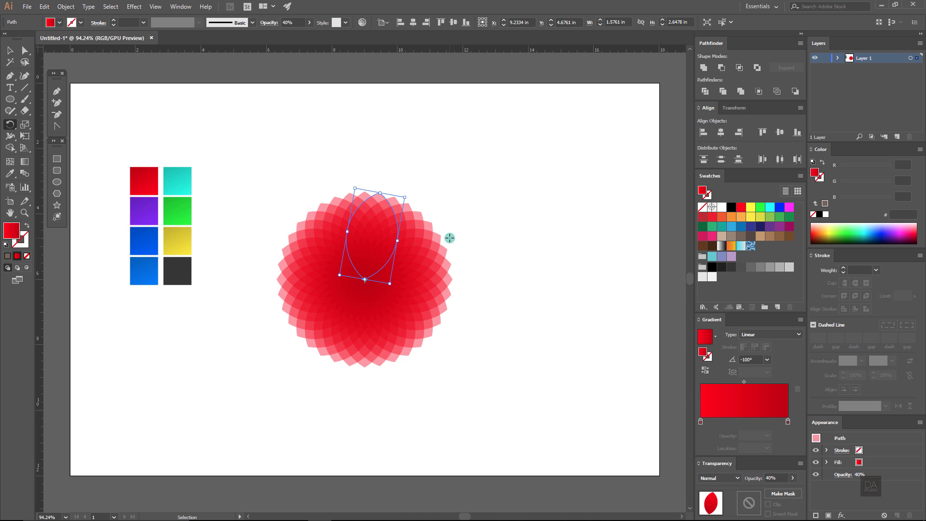
pyautogui.hotkey('ctrl', 'd')
pyautogui.hotkey('ctrl', 'shift', 'a')
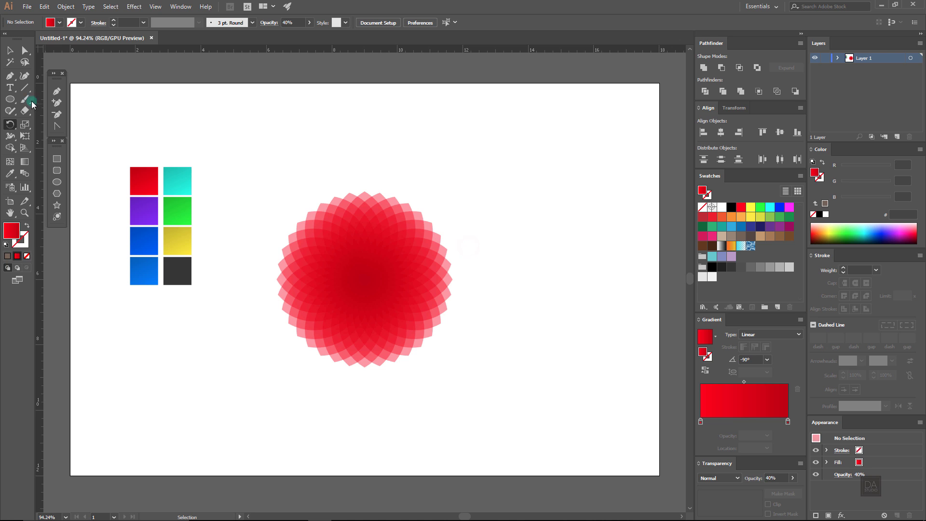
# Step: Recolour the upper-left leaves with the purple gradient at 40% opacity
pyautogui.click(285, 160)
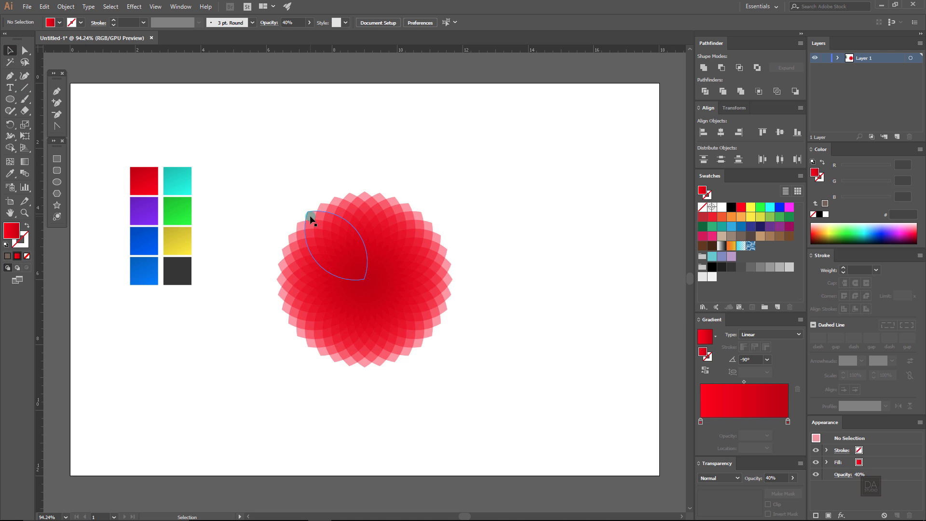
pyautogui.click(309, 215)
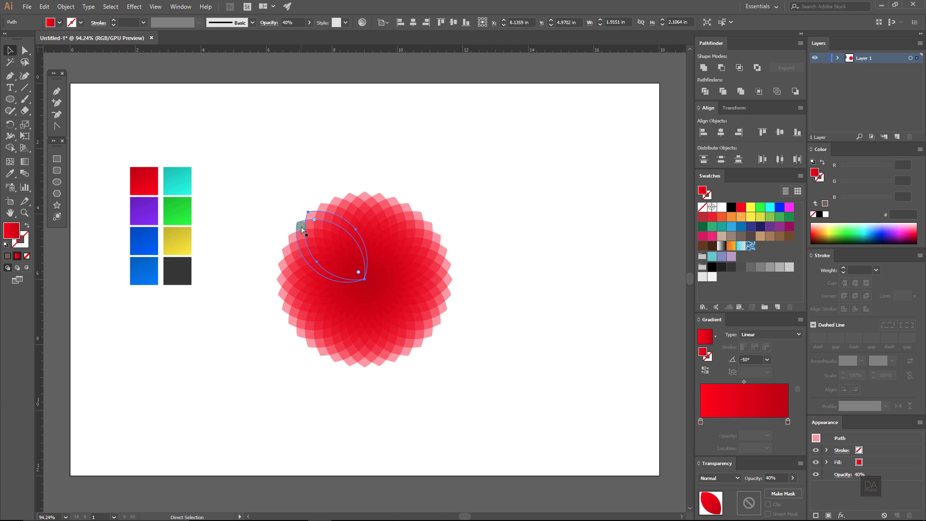
pyautogui.keyDown('shift'); pyautogui.click(296, 240); pyautogui.keyUp('shift')
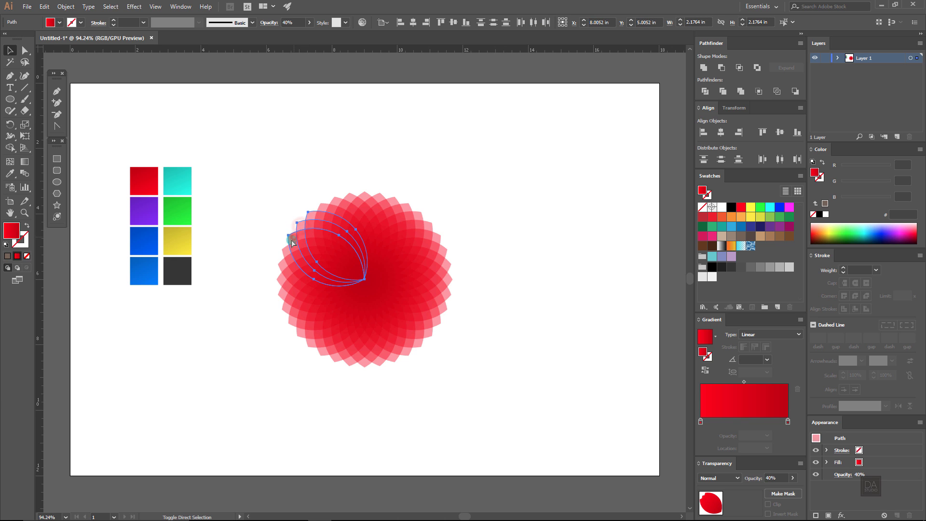
pyautogui.keyDown('shift'); pyautogui.click(287, 252); pyautogui.keyUp('shift')
pyautogui.keyDown('shift'); pyautogui.click(282, 265); pyautogui.keyUp('shift')
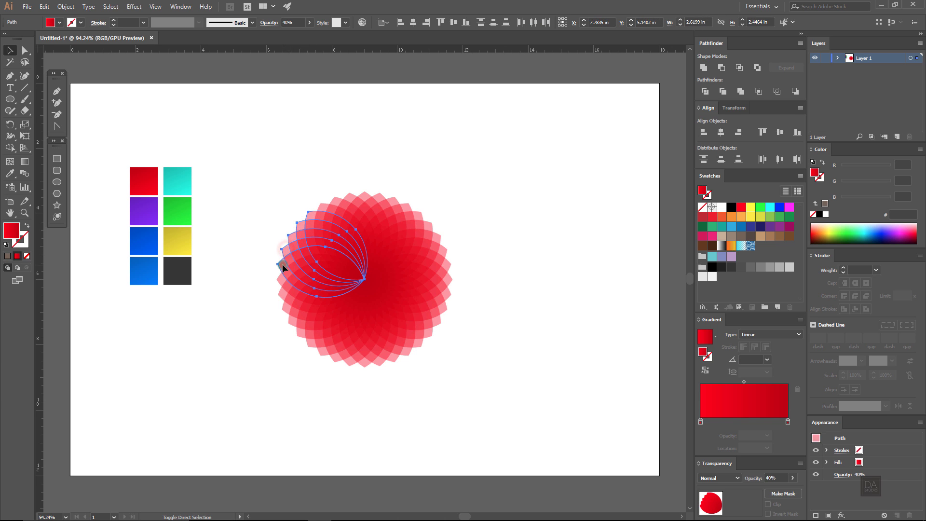
pyautogui.click(12, 175)
pyautogui.click(139, 208)
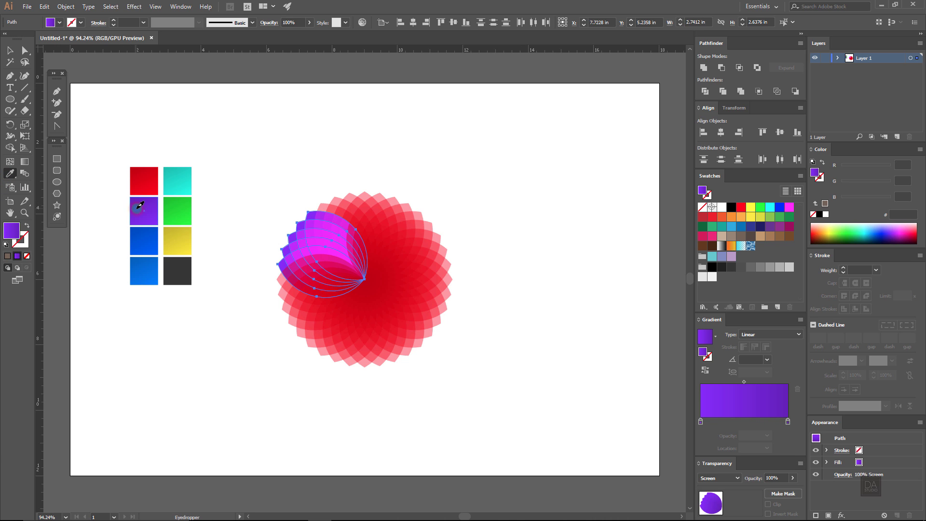
pyautogui.moveTo(777, 477); pyautogui.dragTo(760, 479)
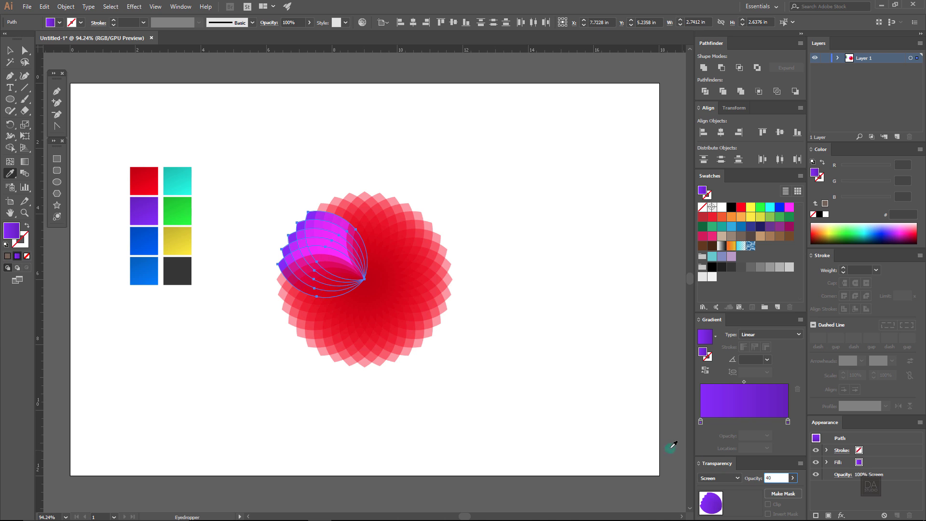
pyautogui.keyDown('ctrl'); pyautogui.click(519, 337); pyautogui.keyUp('ctrl')
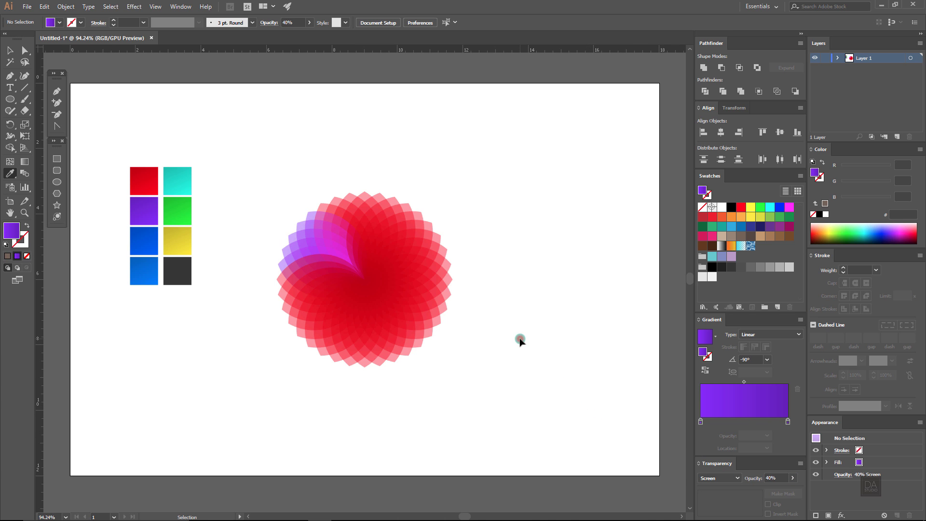
# Step: Recolour the five leaves below them with the blue gradient at 40% opacity
pyautogui.click(280, 279)
pyautogui.keyDown('shift'); pyautogui.click(279, 291); pyautogui.keyUp('shift')
pyautogui.keyDown('shift'); pyautogui.click(283, 304); pyautogui.keyUp('shift')
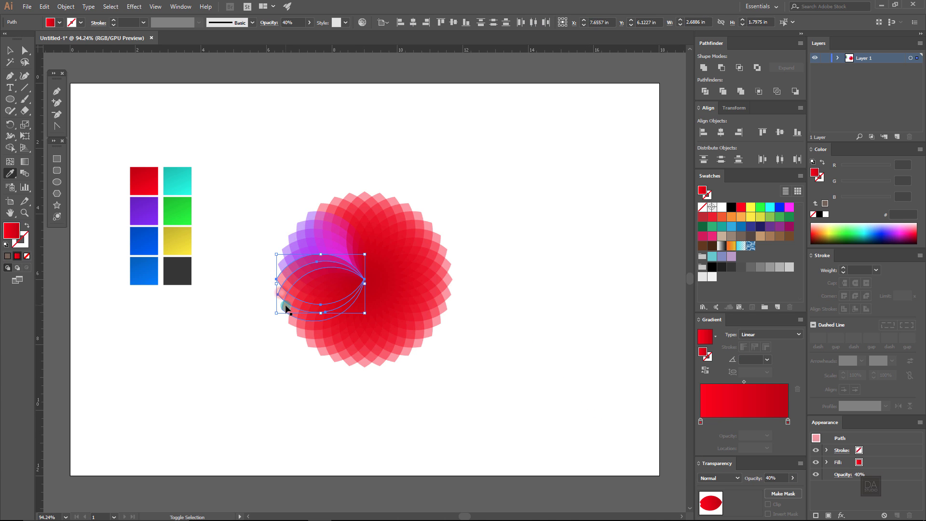
pyautogui.keyDown('shift'); pyautogui.click(293, 326); pyautogui.keyUp('shift')
pyautogui.keyDown('shift'); pyautogui.click(300, 334); pyautogui.keyUp('shift')
pyautogui.press('i')
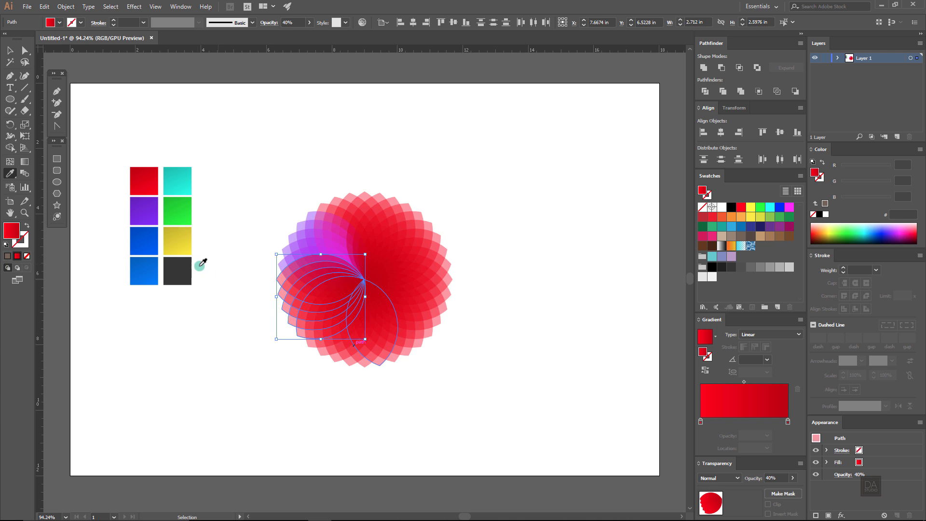
pyautogui.click(143, 246)
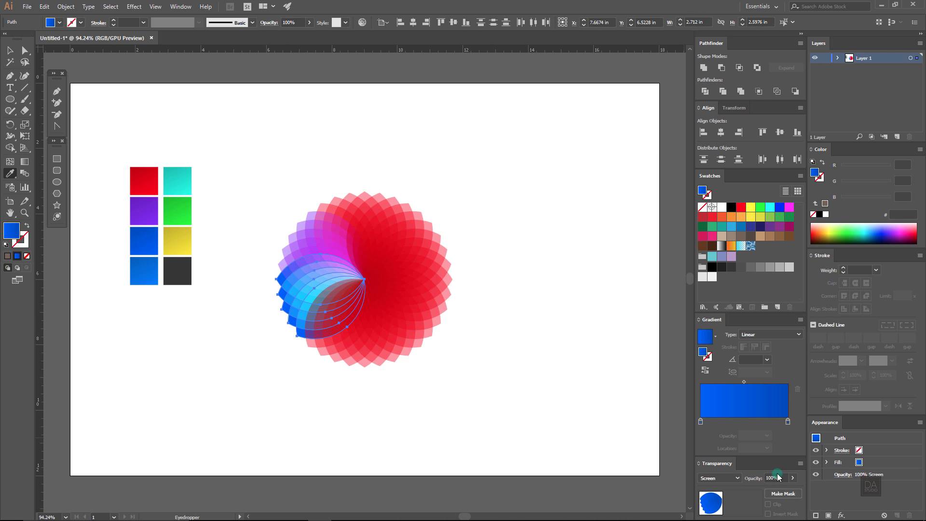
pyautogui.moveTo(781, 476); pyautogui.dragTo(762, 483)
pyautogui.keyDown('ctrl'); pyautogui.click(473, 373); pyautogui.keyUp('ctrl')
# Step: Recolour the five lower leaves with the lighter blue gradient at 40% opacity
pyautogui.keyDown('ctrl'); pyautogui.click(309, 346); pyautogui.keyUp('ctrl')
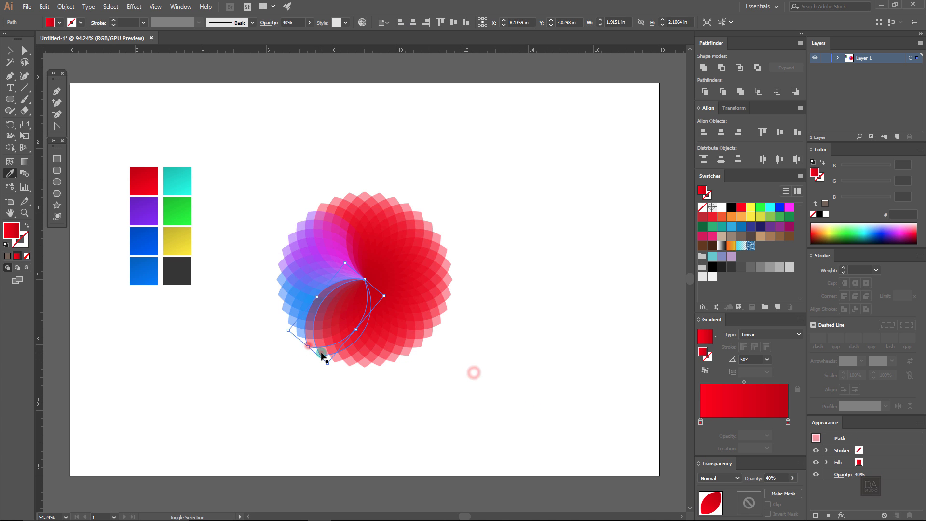
pyautogui.keyDown('shift'); pyautogui.click(321, 355); pyautogui.keyUp('shift')
pyautogui.keyDown('shift'); pyautogui.click(336, 364); pyautogui.keyUp('shift')
pyautogui.keyDown('shift'); pyautogui.click(350, 367); pyautogui.keyUp('shift')
pyautogui.keyDown('shift'); pyautogui.click(366, 365); pyautogui.keyUp('shift')
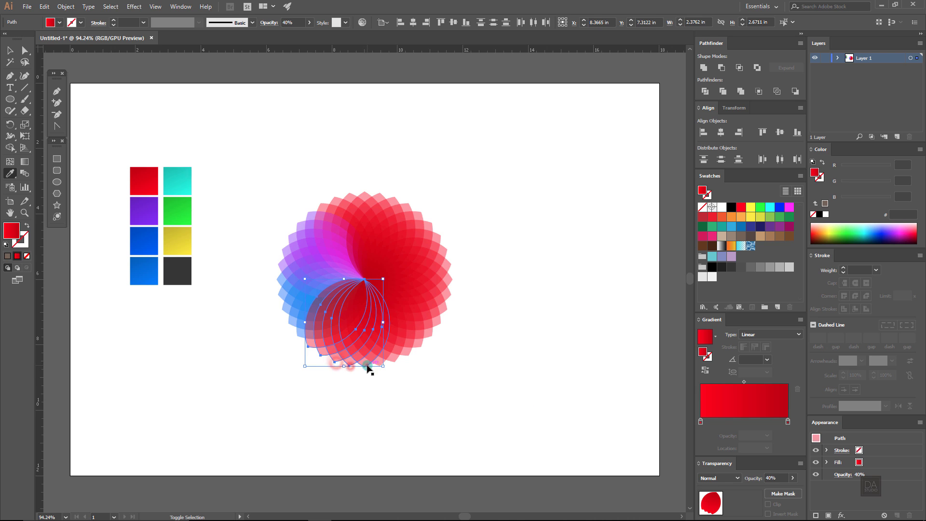
pyautogui.click(143, 270)
pyautogui.doubleClick(777, 478)
pyautogui.write('40')
pyautogui.keyDown('ctrl'); pyautogui.click(462, 346); pyautogui.keyUp('ctrl')
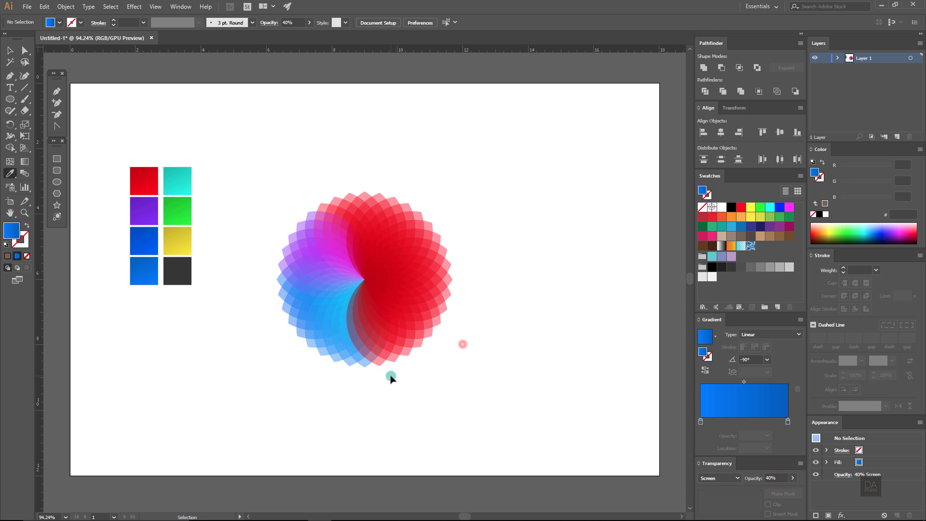
# Step: Colour the four lower-right red leaves cyan at 40% opacity
pyautogui.keyDown('ctrl'); pyautogui.click(387, 371); pyautogui.keyUp('ctrl')
pyautogui.keyDown('ctrl'); pyautogui.keyDown('shift'); pyautogui.click(408, 359); pyautogui.keyUp('shift'); pyautogui.keyUp('ctrl')
pyautogui.keyDown('ctrl'); pyautogui.keyDown('shift'); pyautogui.click(421, 351); pyautogui.keyUp('shift'); pyautogui.keyUp('ctrl')
pyautogui.keyDown('ctrl'); pyautogui.keyDown('shift'); pyautogui.click(433, 339); pyautogui.keyUp('shift'); pyautogui.keyUp('ctrl')
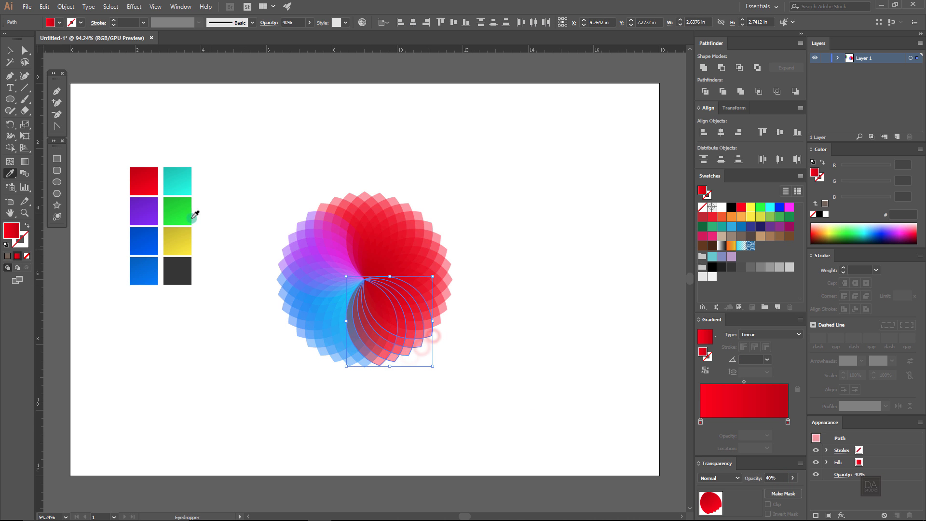
pyautogui.click(180, 189)
pyautogui.doubleClick(777, 478)
pyautogui.keyDown('ctrl'); pyautogui.click(463, 326); pyautogui.keyUp('ctrl')
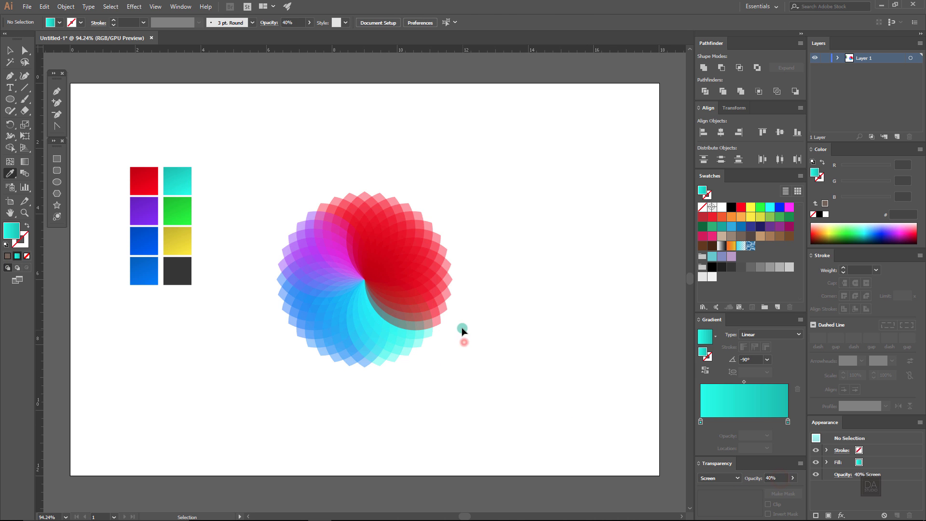
# Step: Colour the right-side red leaves green at 40% opacity
pyautogui.keyDown('ctrl'); pyautogui.click(447, 305); pyautogui.keyUp('ctrl')
pyautogui.keyDown('ctrl'); pyautogui.keyDown('shift'); pyautogui.click(450, 293); pyautogui.keyUp('shift'); pyautogui.keyUp('ctrl')
pyautogui.keyDown('ctrl'); pyautogui.keyDown('shift'); pyautogui.click(449, 298); pyautogui.keyUp('shift'); pyautogui.keyUp('ctrl')
pyautogui.keyDown('ctrl'); pyautogui.keyDown('shift'); pyautogui.click(448, 281); pyautogui.keyUp('shift'); pyautogui.keyUp('ctrl')
pyautogui.keyDown('ctrl'); pyautogui.keyDown('shift'); pyautogui.click(448, 269); pyautogui.keyUp('shift'); pyautogui.keyUp('ctrl')
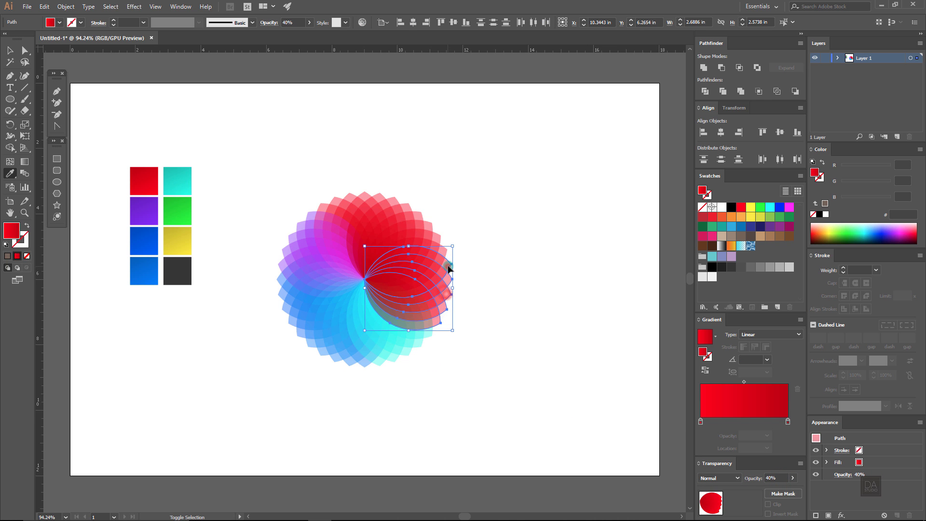
pyautogui.click(182, 209)
pyautogui.doubleClick(778, 478)
pyautogui.write('40')
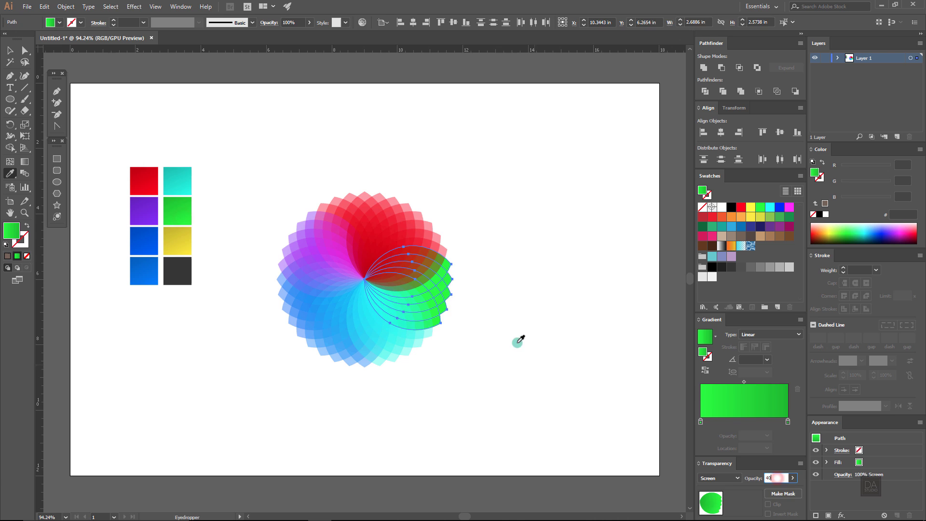
pyautogui.keyDown('ctrl'); pyautogui.click(514, 302); pyautogui.keyUp('ctrl')
# Step: Colour the upper-right red leaves yellow at 40% opacity and select the whole flower
pyautogui.keyDown('ctrl'); pyautogui.click(439, 234); pyautogui.keyUp('ctrl')
pyautogui.keyDown('ctrl'); pyautogui.keyDown('shift'); pyautogui.click(424, 213); pyautogui.keyUp('shift'); pyautogui.keyUp('ctrl')
pyautogui.keyDown('ctrl'); pyautogui.keyDown('shift'); pyautogui.click(406, 203); pyautogui.keyUp('shift'); pyautogui.keyUp('ctrl')
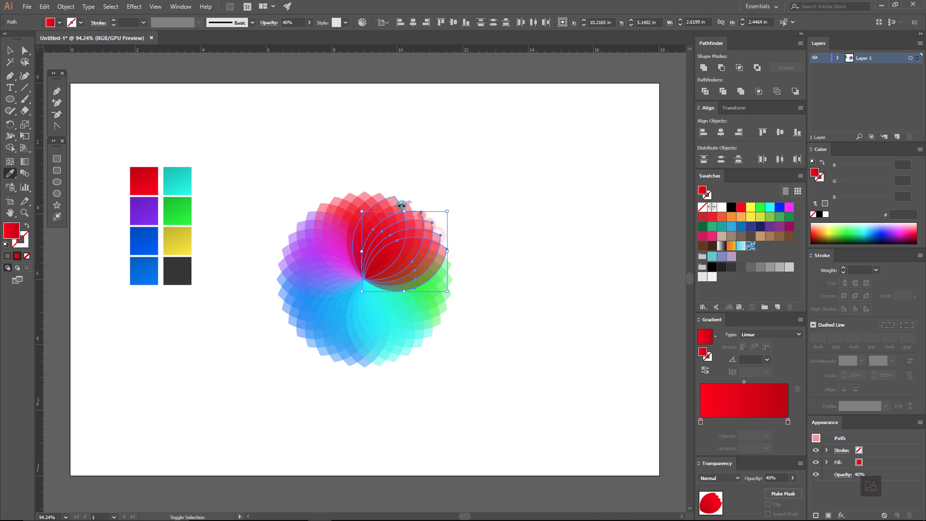
pyautogui.keyDown('ctrl'); pyautogui.keyDown('shift'); pyautogui.click(409, 206); pyautogui.keyUp('shift'); pyautogui.keyUp('ctrl')
pyautogui.click(170, 236)
pyautogui.moveTo(783, 478); pyautogui.dragTo(755, 477)
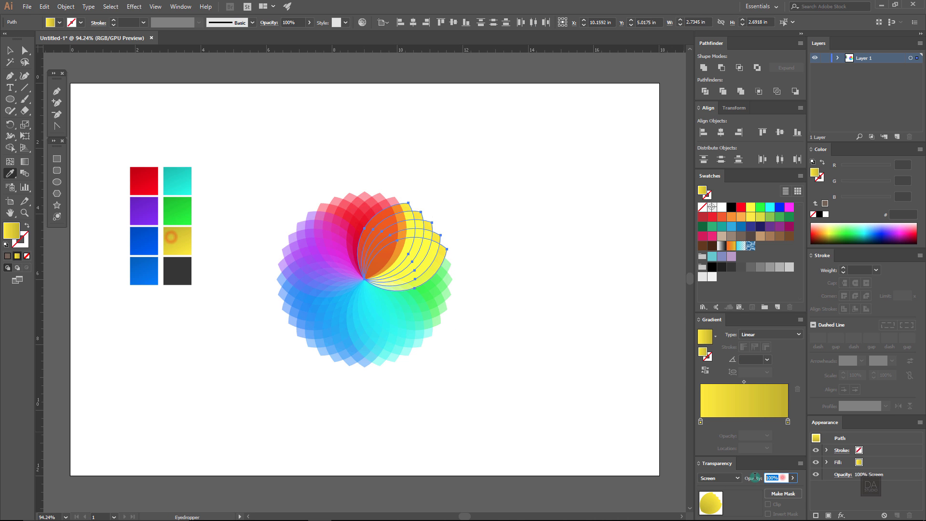
pyautogui.keyDown('ctrl'); pyautogui.click(519, 319); pyautogui.keyUp('ctrl')
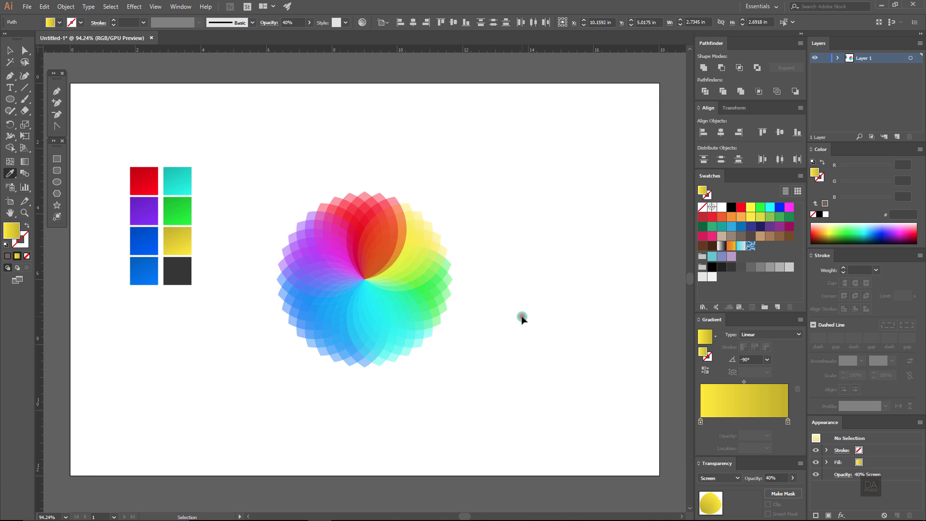
pyautogui.scroll(-1, 319, 307)
pyautogui.moveTo(449, 185); pyautogui.dragTo(284, 368)
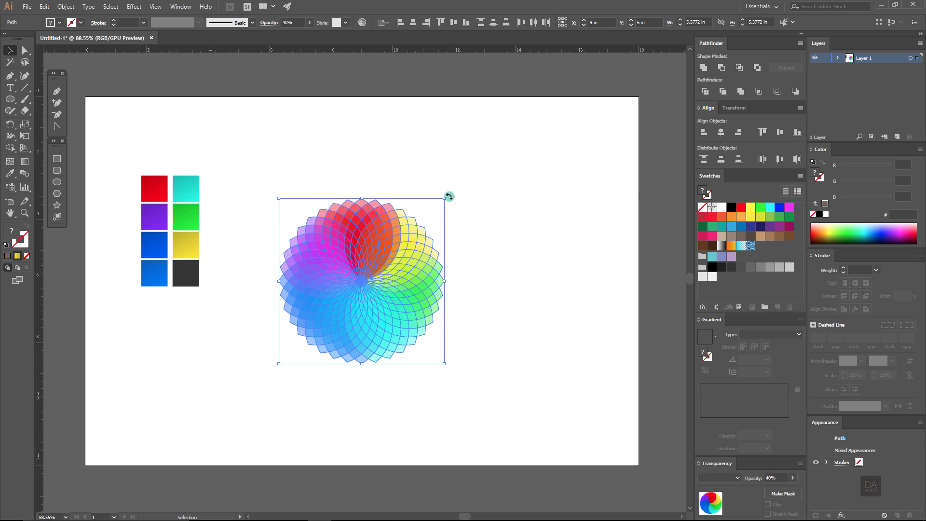
# Step: Rotate the flower clockwise and drag a duplicate of it to the right
pyautogui.moveTo(449, 196); pyautogui.dragTo(389, 393)
pyautogui.click(475, 370)
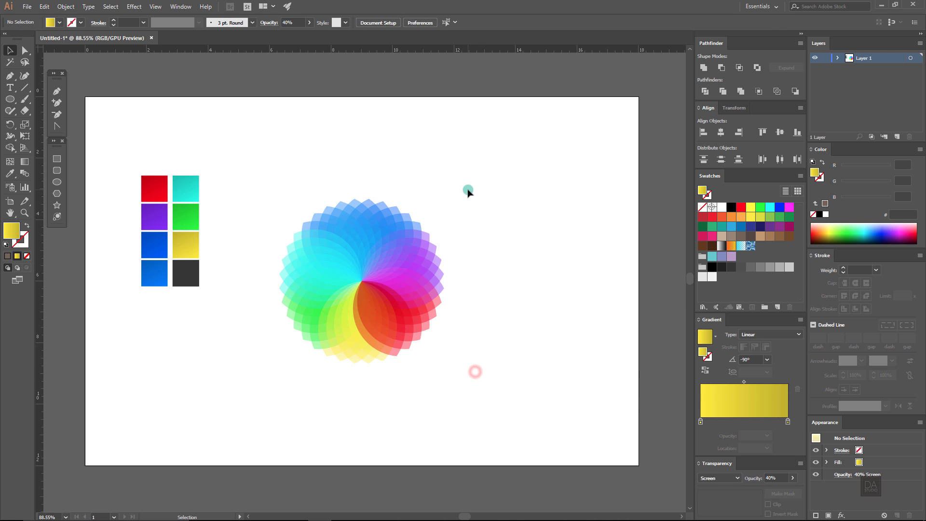
pyautogui.moveTo(468, 192); pyautogui.dragTo(282, 378)
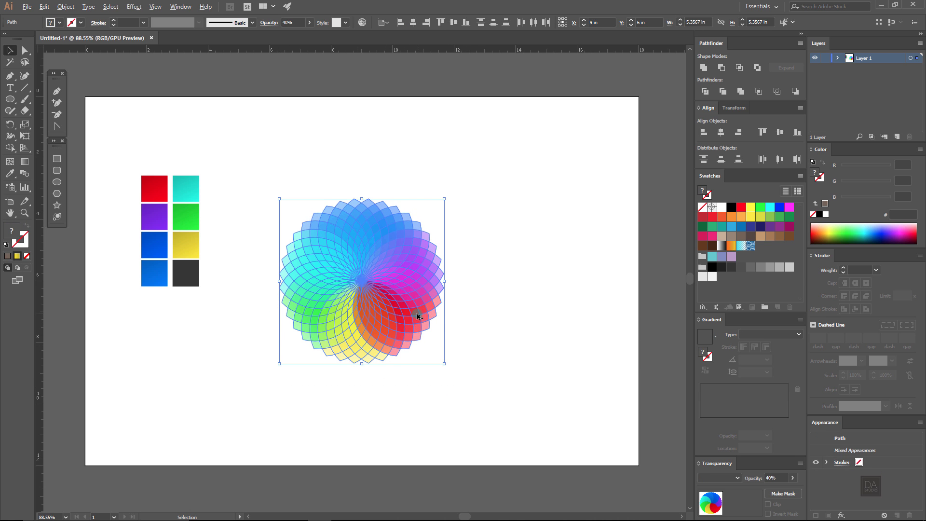
pyautogui.keyDown('alt'); pyautogui.moveTo(417, 317); pyautogui.dragTo(609, 317); pyautogui.keyUp('alt')
# Step: Group the left flower's leaves with Object > Group and select the right copy
pyautogui.moveTo(271, 213); pyautogui.dragTo(441, 385)
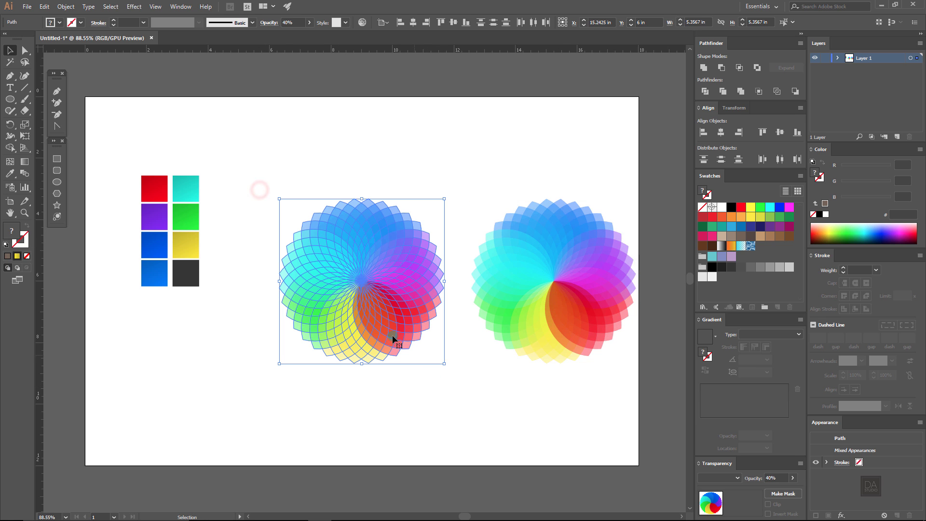
pyautogui.click(71, 7)
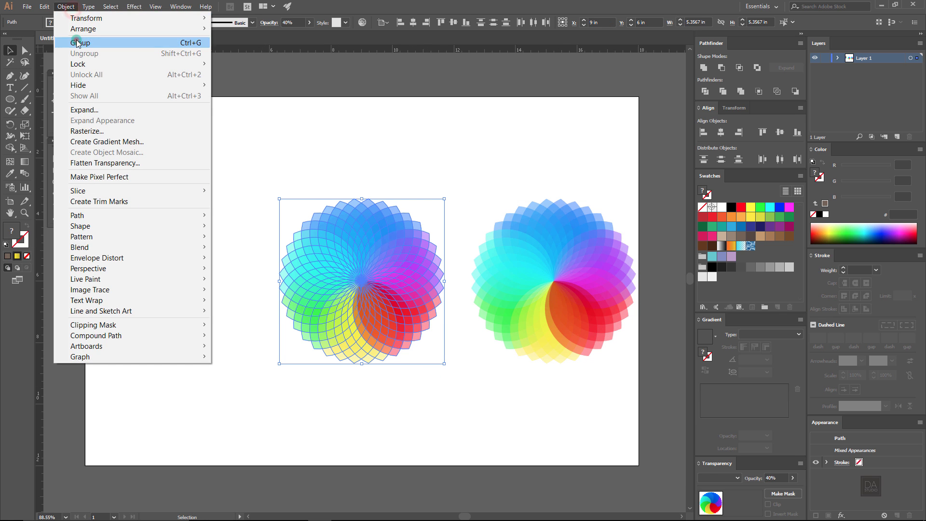
pyautogui.click(72, 39)
pyautogui.click(498, 192)
pyautogui.moveTo(549, 317); pyautogui.dragTo(631, 386)
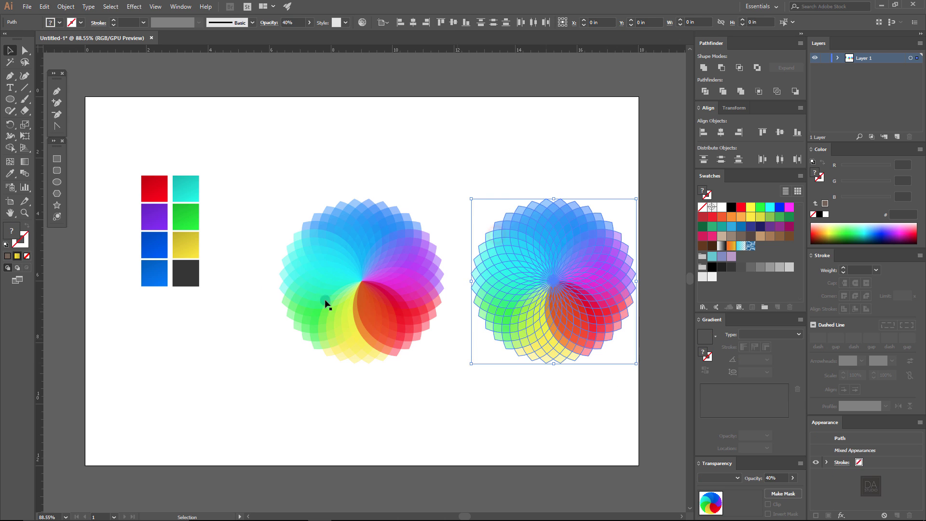
# Step: Give the copy no fill and a white stroke, then move it onto the right pasteboard
pyautogui.click(27, 252)
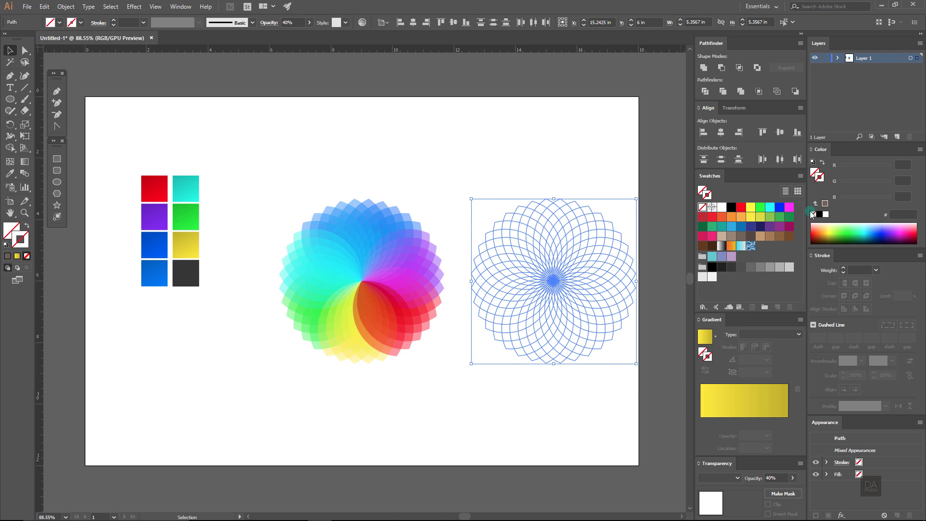
pyautogui.click(724, 208)
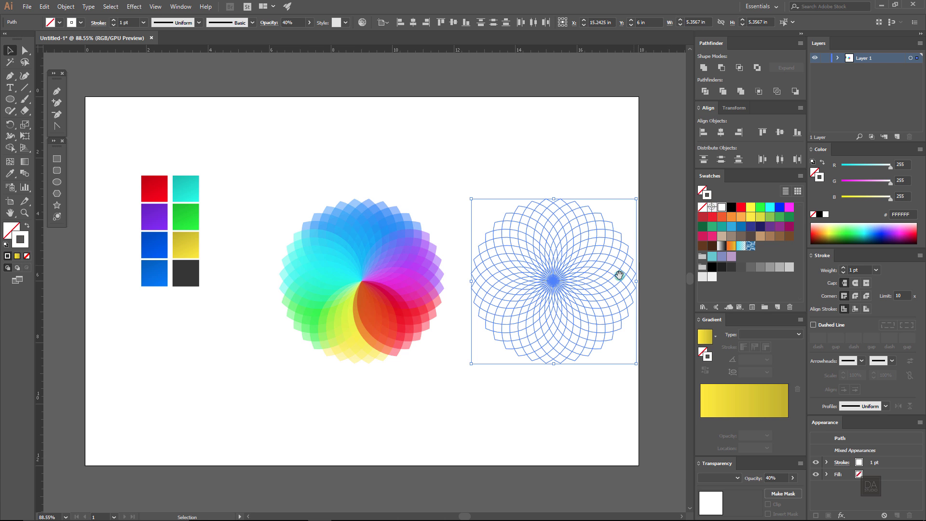
pyautogui.moveTo(619, 275); pyautogui.dragTo(605, 307)
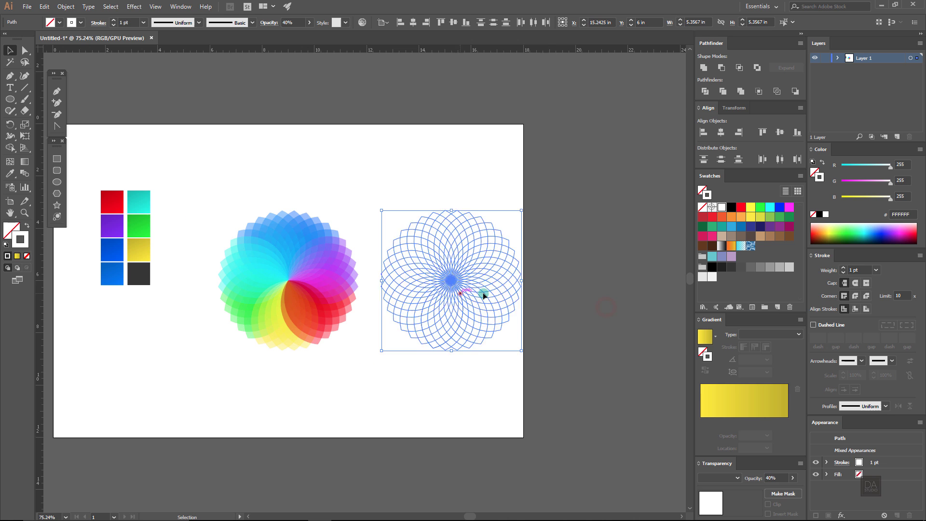
pyautogui.moveTo(483, 295); pyautogui.dragTo(606, 292)
# Step: Group the white outline copy's paths and select the rainbow flower group
pyautogui.click(532, 182)
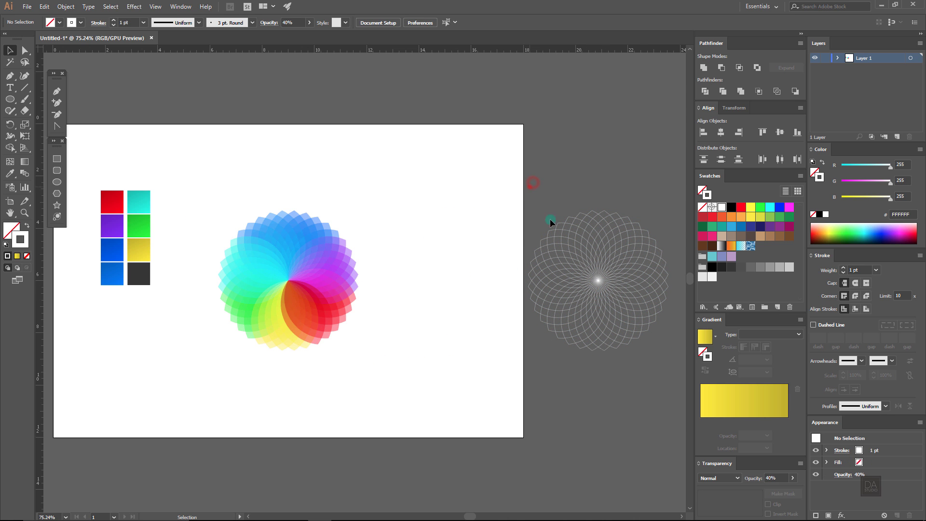
pyautogui.moveTo(551, 223); pyautogui.dragTo(667, 367)
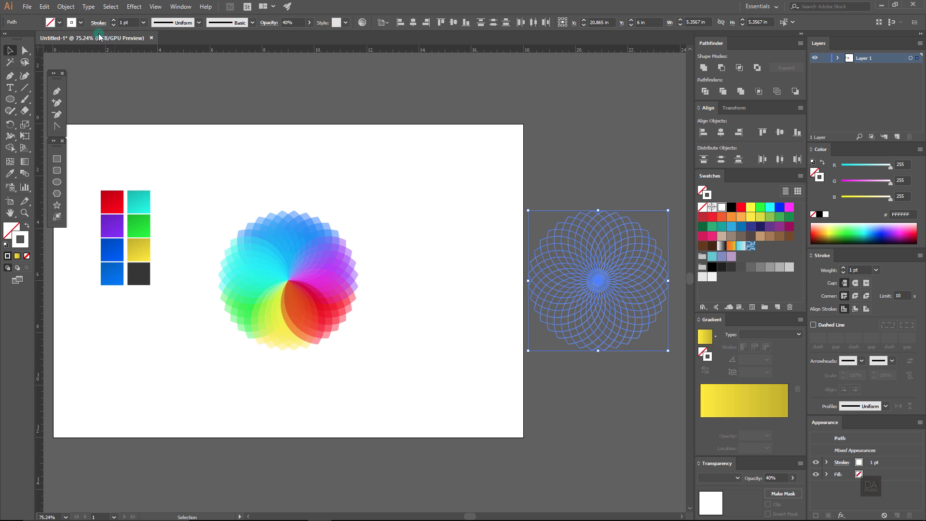
pyautogui.click(72, 6)
pyautogui.click(73, 39)
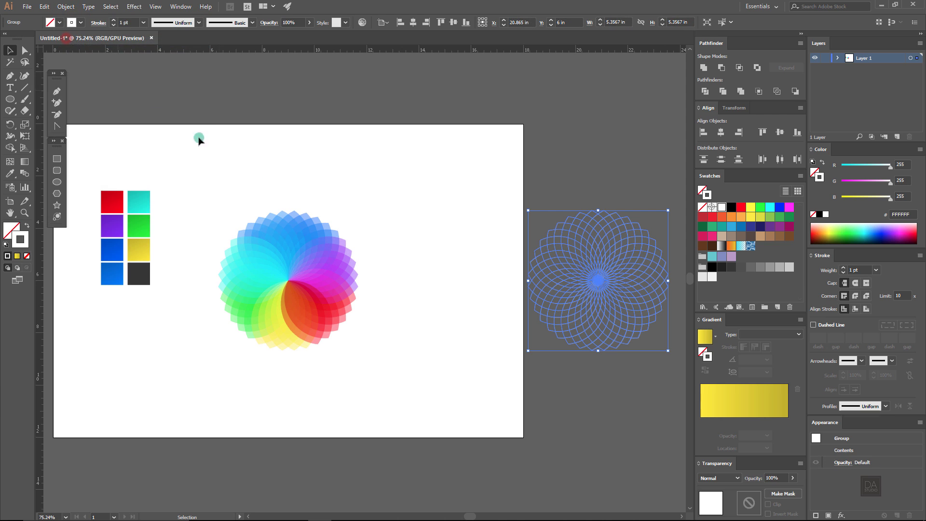
pyautogui.click(393, 193)
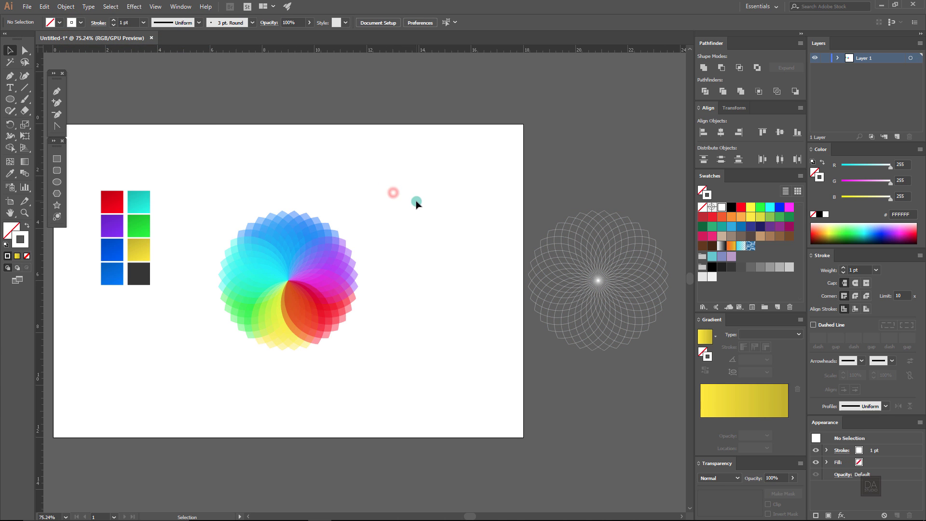
pyautogui.click(332, 262)
# Step: Apply an Effect > Stylize > Drop Shadow with X and Y offsets of 0
pyautogui.click(134, 6)
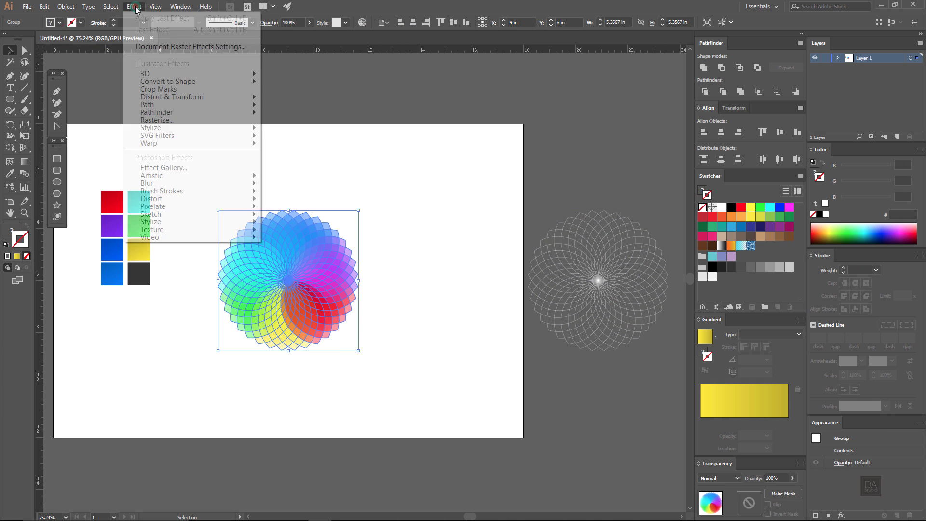
pyautogui.moveTo(158, 128)
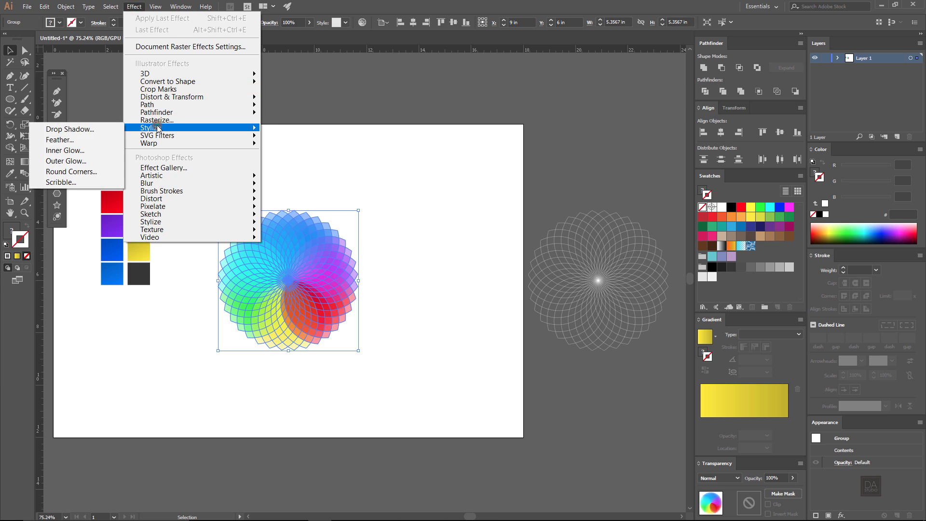
pyautogui.click(101, 129)
pyautogui.click(597, 223)
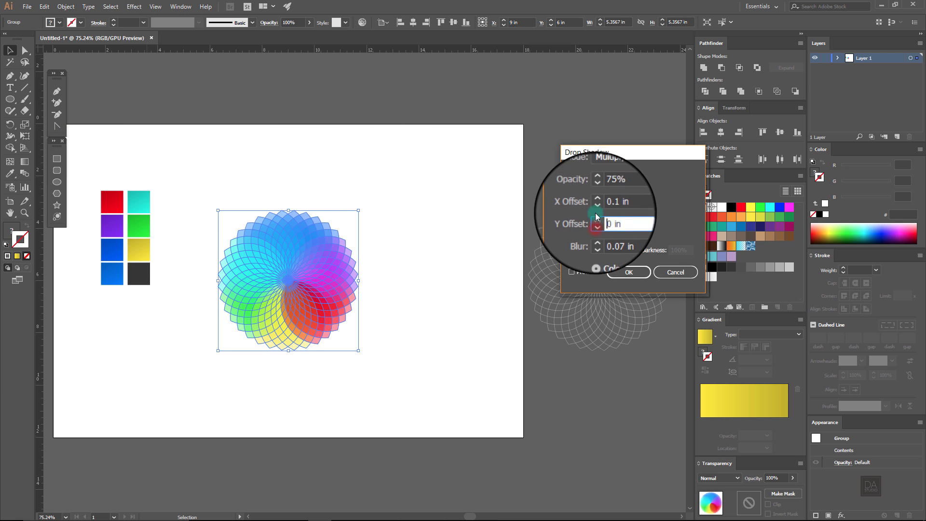
pyautogui.click(597, 207)
pyautogui.click(572, 272)
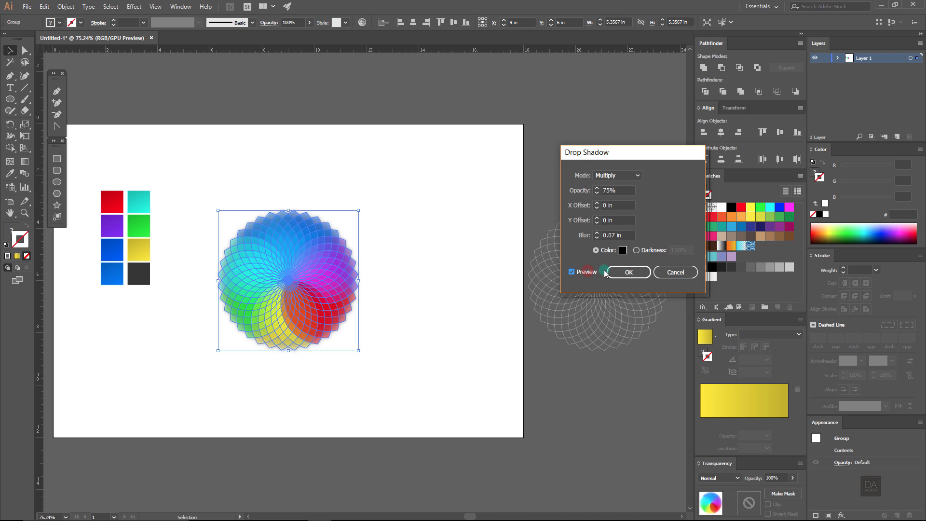
pyautogui.click(629, 272)
pyautogui.click(393, 245)
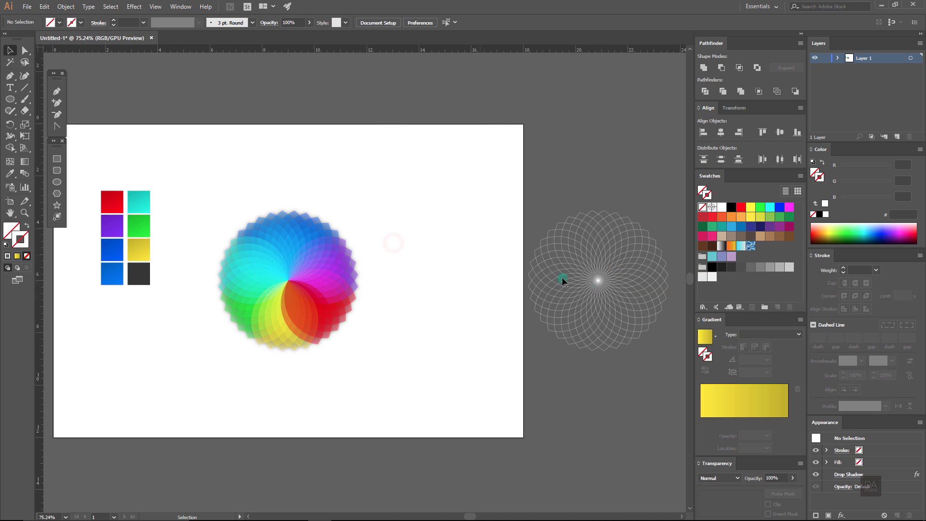
# Step: Blend the white outline group in Screen mode at 50% opacity and centre it horizontally on the flower
pyautogui.click(595, 282)
pyautogui.click(712, 478)
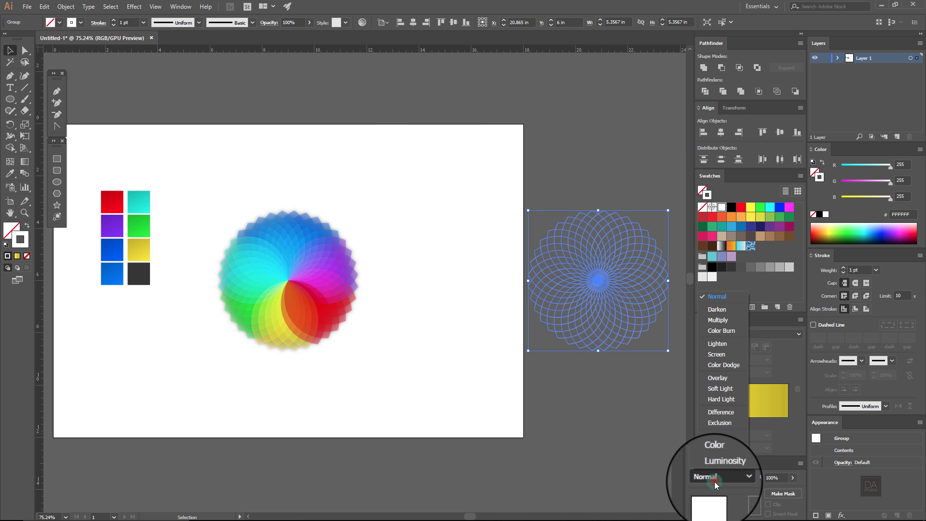
pyautogui.click(710, 355)
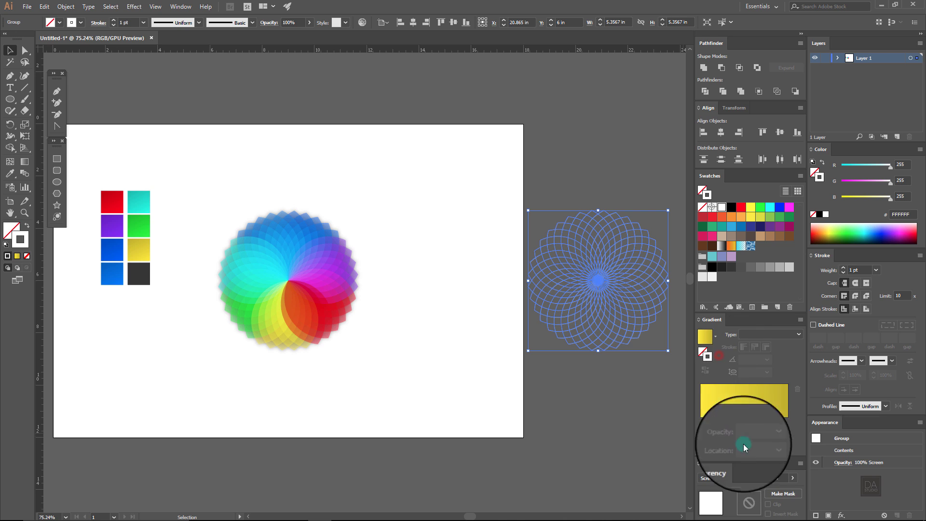
pyautogui.click(777, 478)
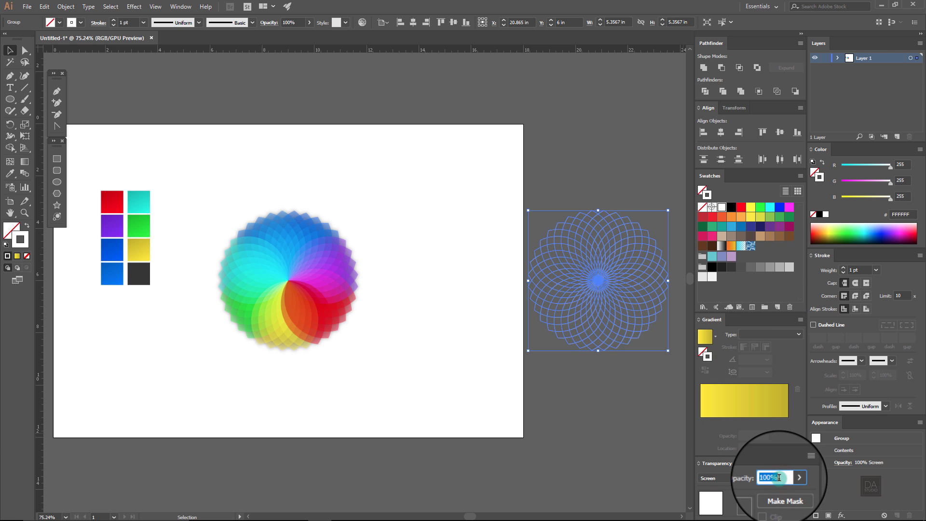
pyautogui.write('50')
pyautogui.press('Return')
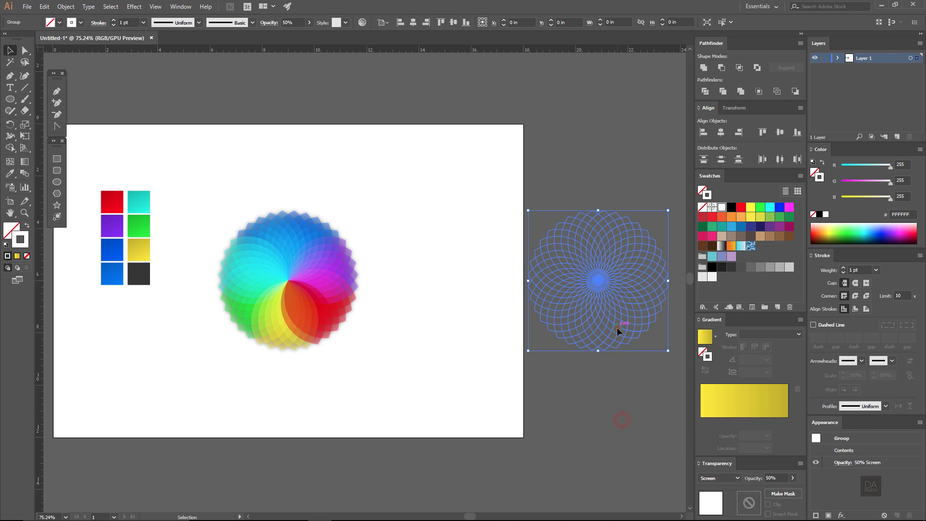
pyautogui.click(413, 22)
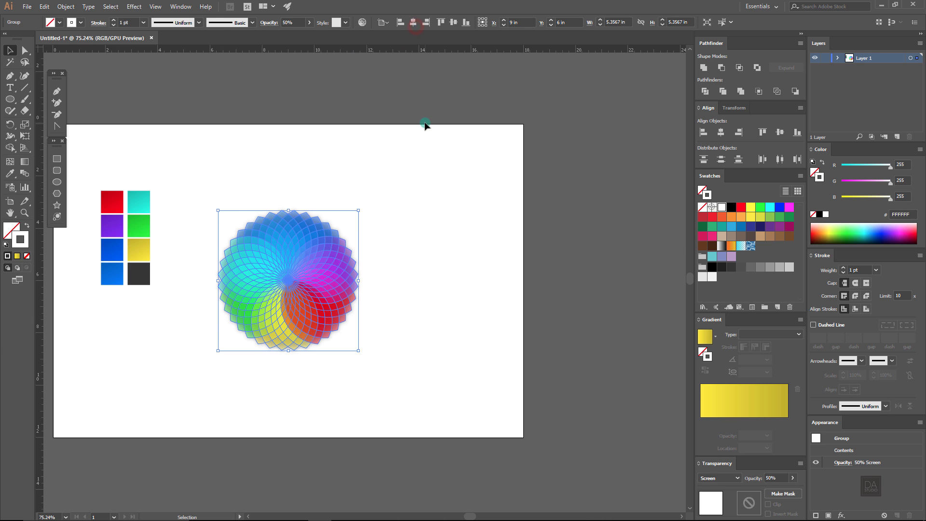
pyautogui.click(424, 125)
# Step: Move the colour squares off the artboard onto the pasteboard on the right
pyautogui.scroll(-1, 385, 266)
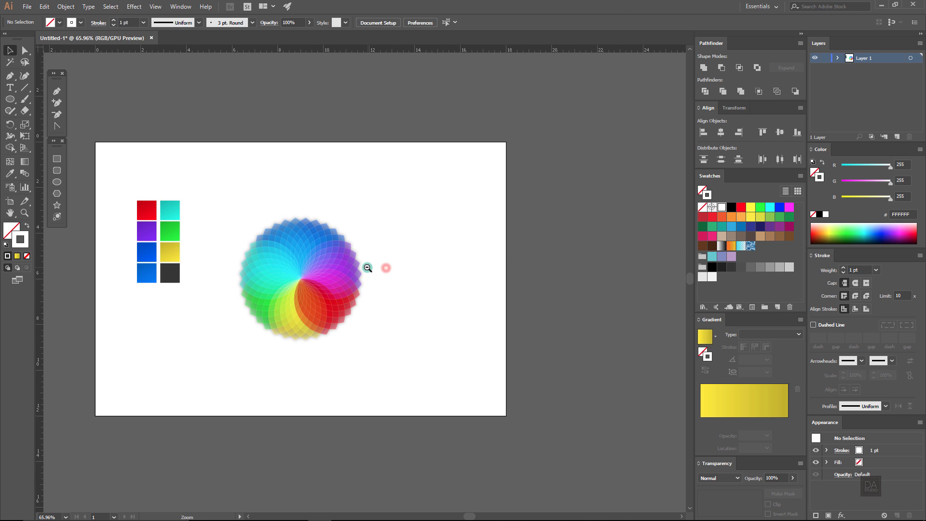
pyautogui.moveTo(194, 175); pyautogui.dragTo(553, 284)
pyautogui.click(537, 310)
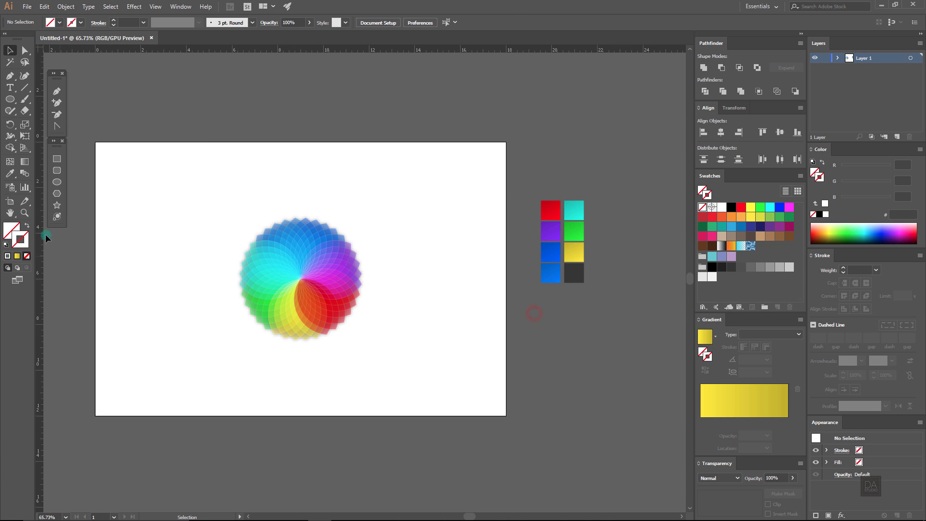
# Step: Draw an artboard-sized rectangle and fill it with the dark grey #333333 swatch colour
pyautogui.click(58, 156)
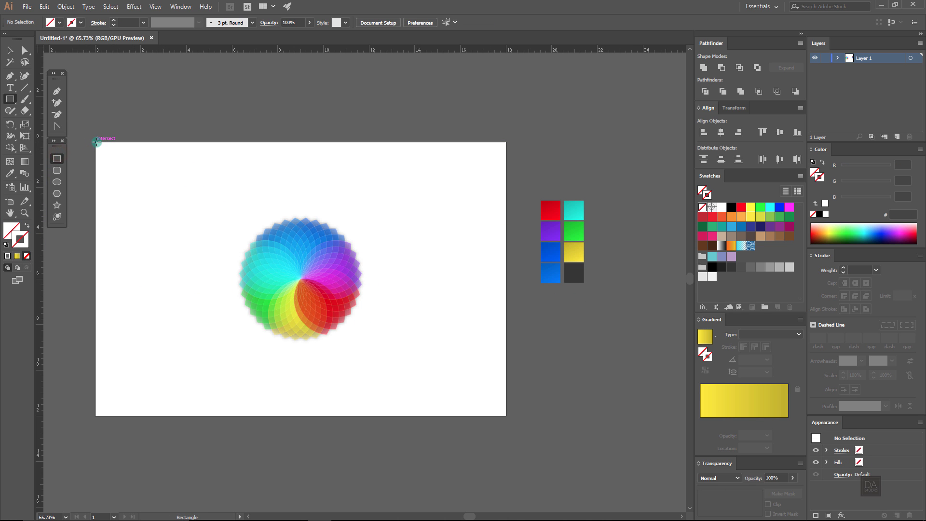
pyautogui.moveTo(96, 142); pyautogui.dragTo(505, 414)
pyautogui.click(10, 174)
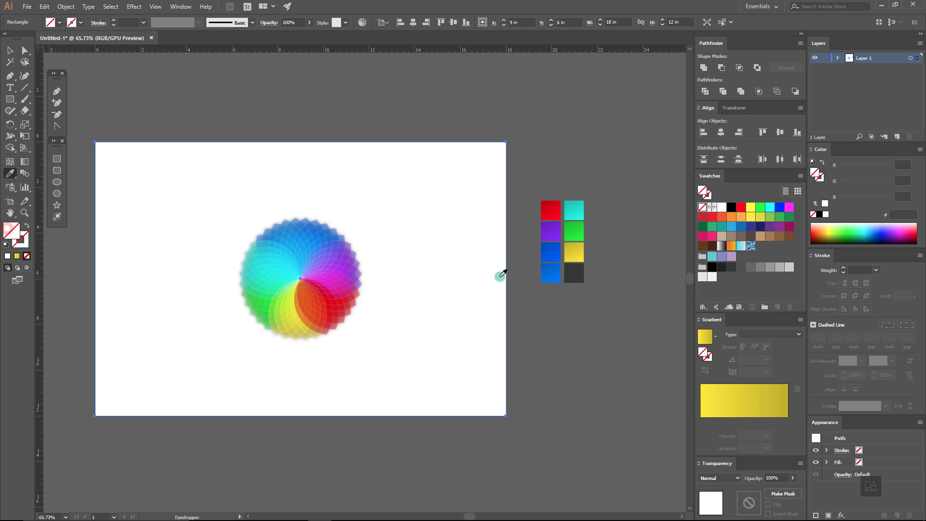
pyautogui.click(566, 278)
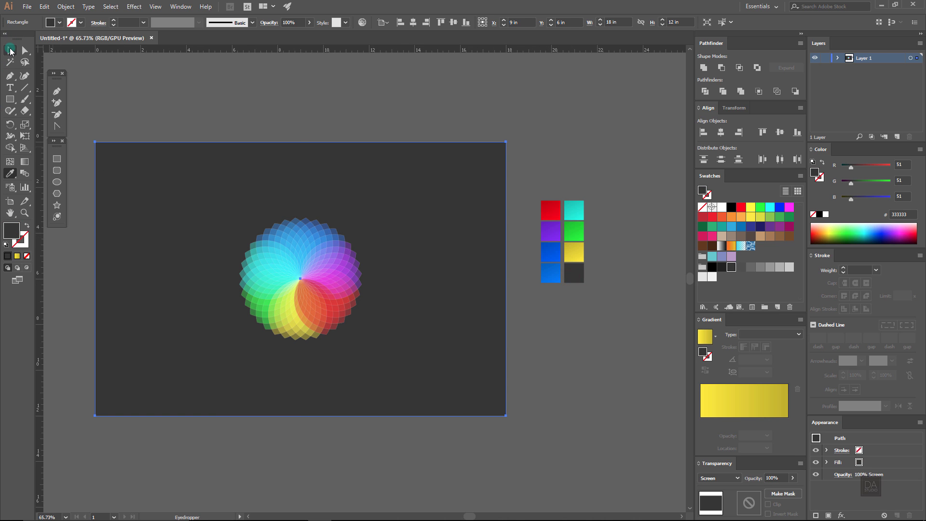
pyautogui.click(11, 50)
# Step: Deselect the background rectangle and marquee-select the flower's petals
pyautogui.click(246, 112)
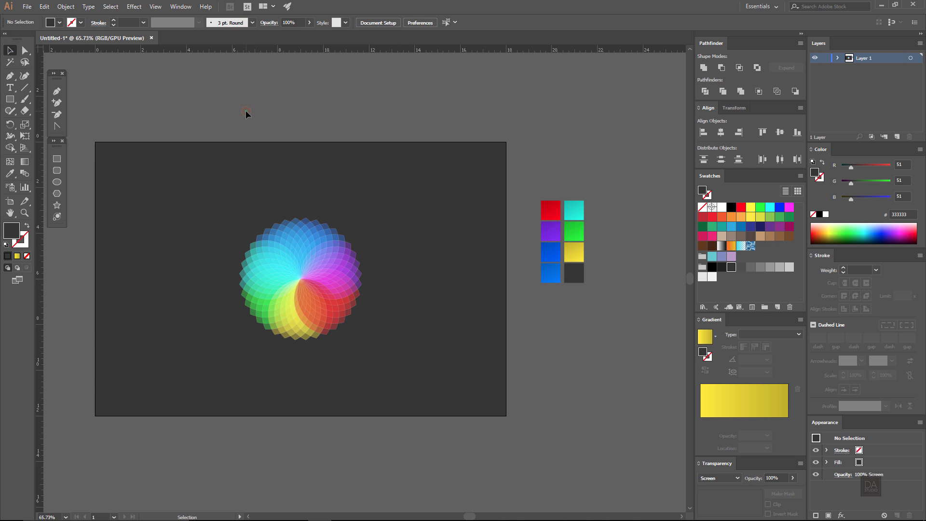
pyautogui.press('a')
pyautogui.click(281, 167)
pyautogui.moveTo(220, 196); pyautogui.dragTo(304, 341)
pyautogui.press('v')
pyautogui.click(390, 354)
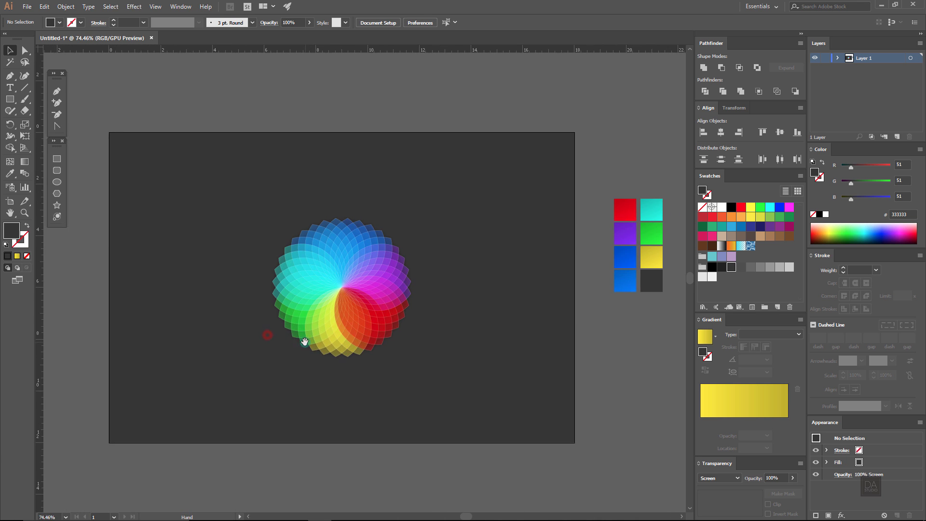
# Step: Rotate the flower group about 180° so red and yellow petals sit at the top
pyautogui.press('v')
pyautogui.click(391, 354)
pyautogui.moveTo(391, 355); pyautogui.dragTo(223, 205)
pyautogui.click(221, 206)
pyautogui.press('z')
pyautogui.moveTo(434, 270); pyautogui.dragTo(312, 317)
pyautogui.press('v')
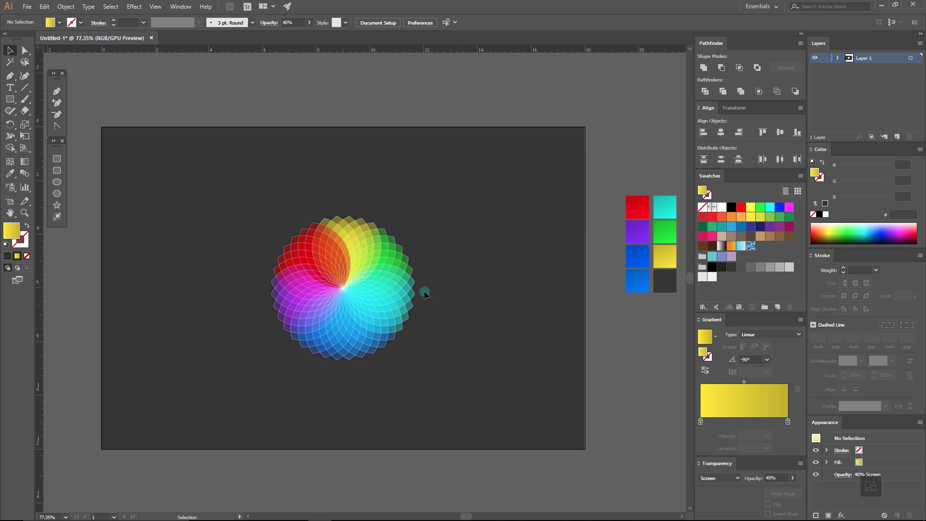
# Step: Draw an artboard-sized rectangle filled with the beige swatch colour
pyautogui.click(62, 158)
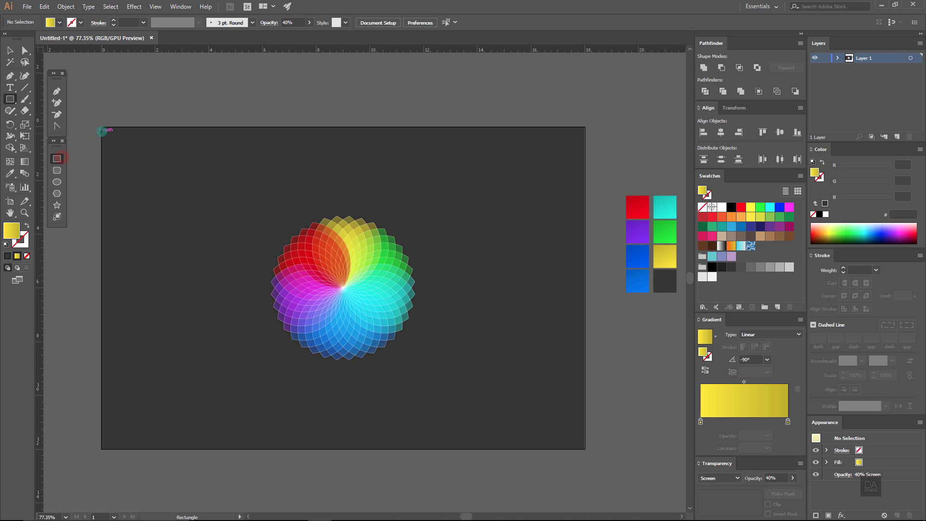
pyautogui.moveTo(102, 127); pyautogui.dragTo(577, 450)
pyautogui.press('i')
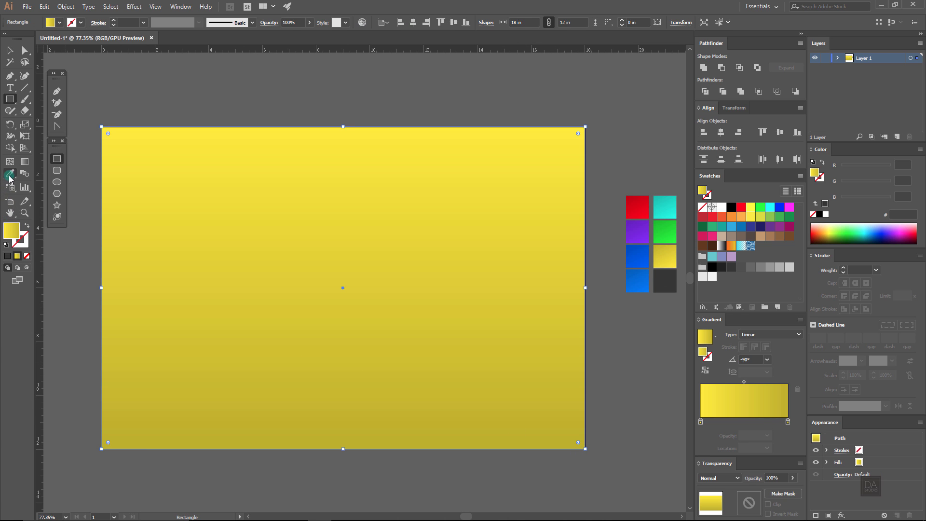
pyautogui.click(722, 236)
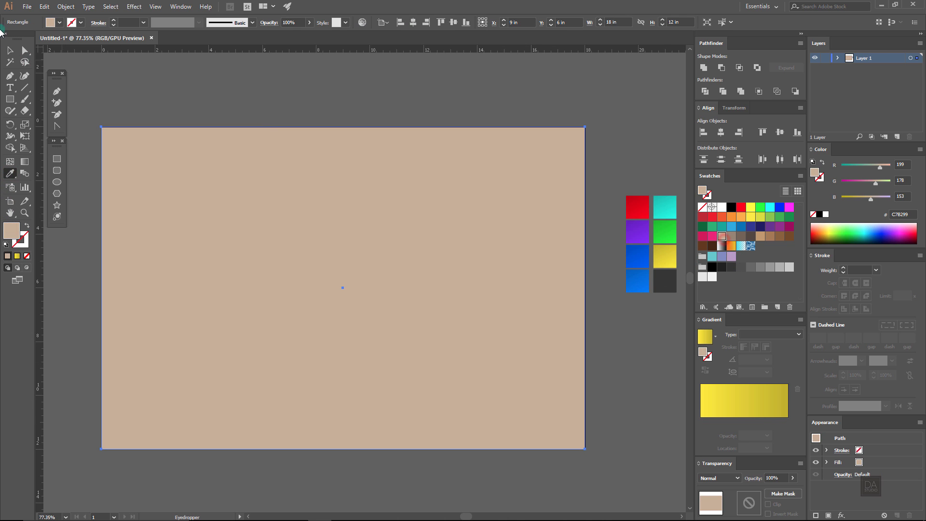
pyautogui.click(10, 49)
# Step: Apply a Regular Grain texture effect (intensity 55, contrast 55) to the beige rectangle
pyautogui.click(134, 7)
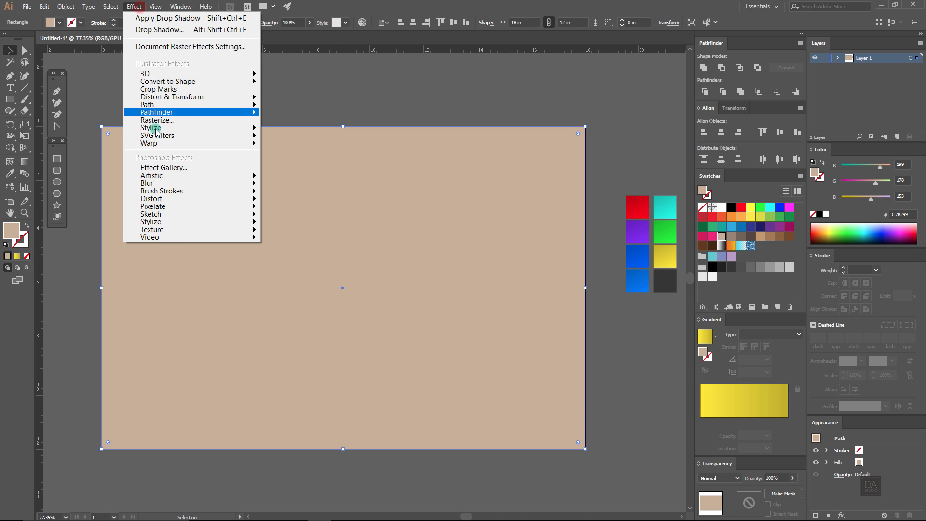
pyautogui.moveTo(163, 232)
pyautogui.click(93, 241)
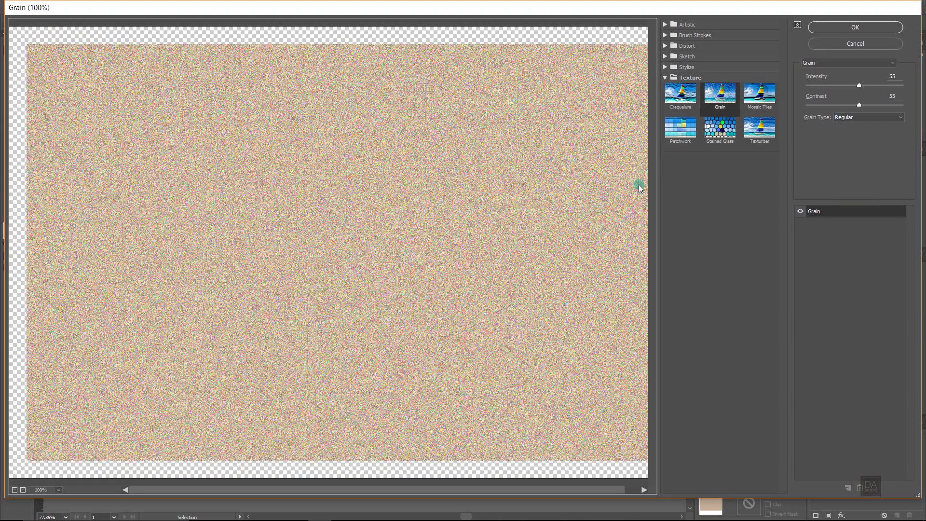
pyautogui.click(855, 28)
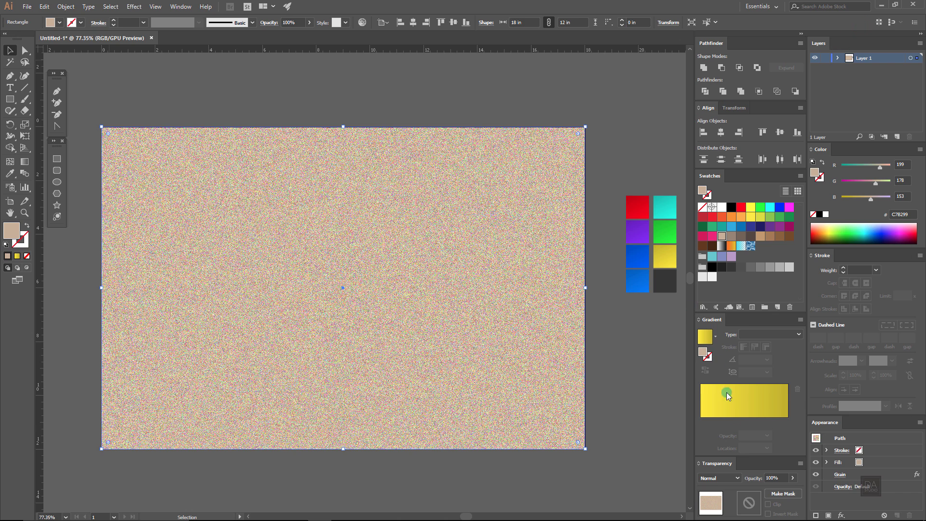
# Step: Set the grain rectangle to Multiply blending and send it behind the flower
pyautogui.click(730, 479)
pyautogui.click(733, 318)
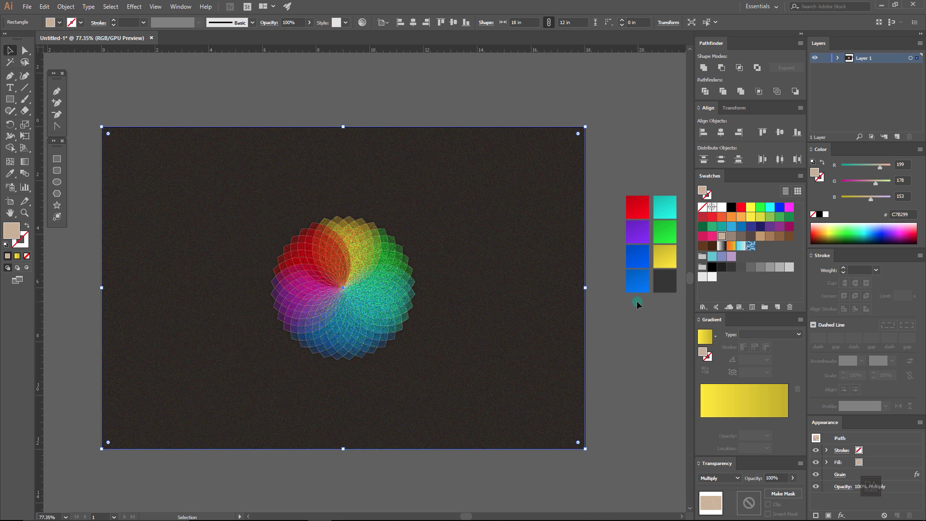
pyautogui.rightClick(330, 152)
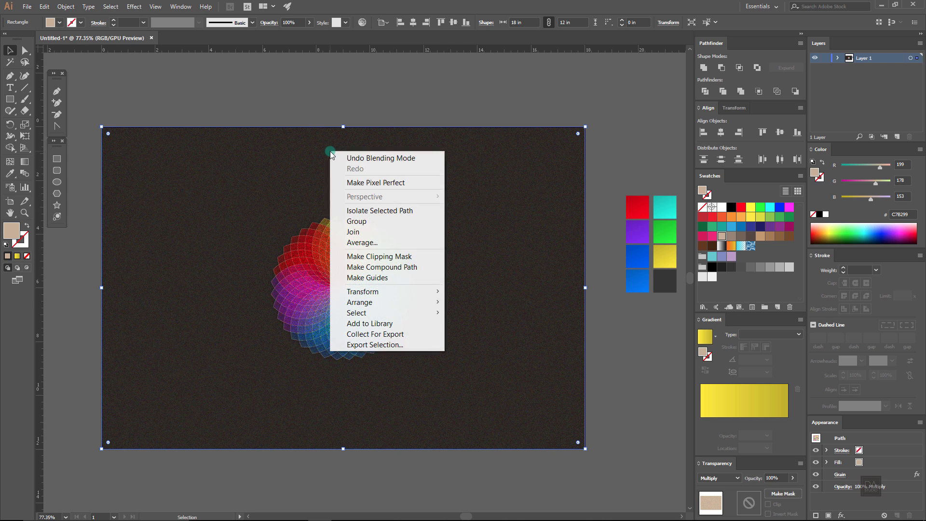
pyautogui.moveTo(348, 302)
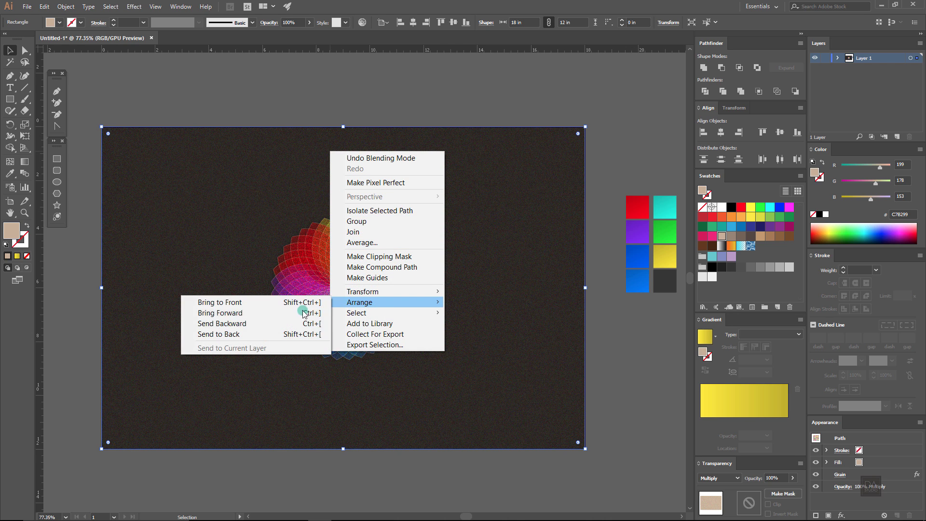
pyautogui.click(277, 323)
pyautogui.click(596, 172)
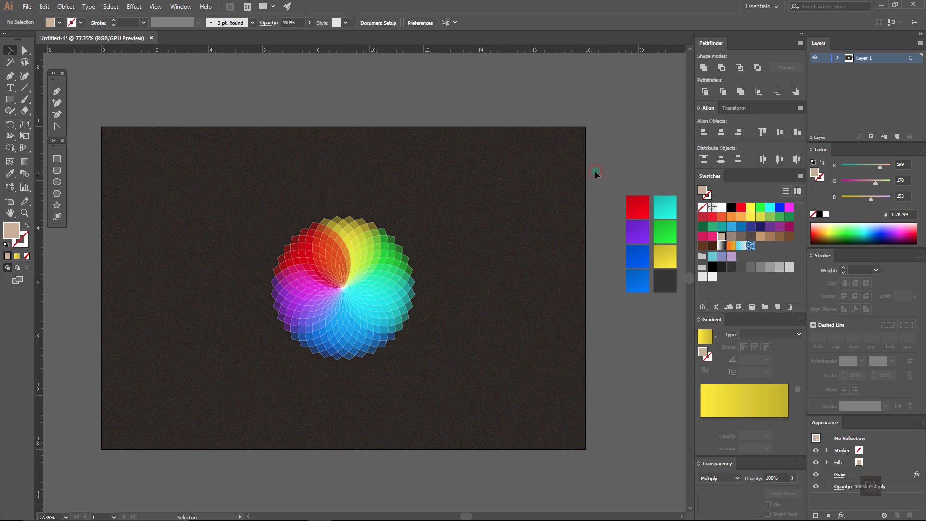
# Step: Lower the grain background rectangle's opacity to 70%
pyautogui.click(563, 186)
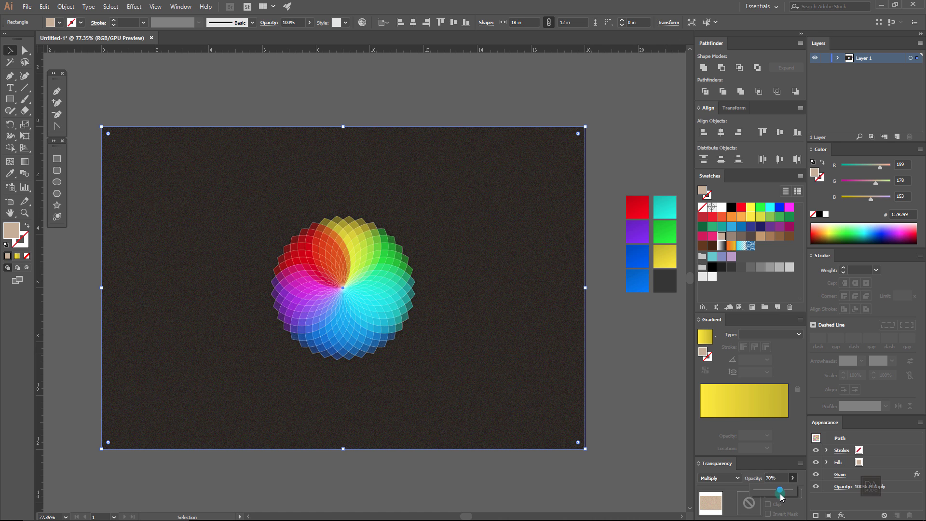
pyautogui.moveTo(779, 493); pyautogui.dragTo(783, 492)
pyautogui.click(616, 370)
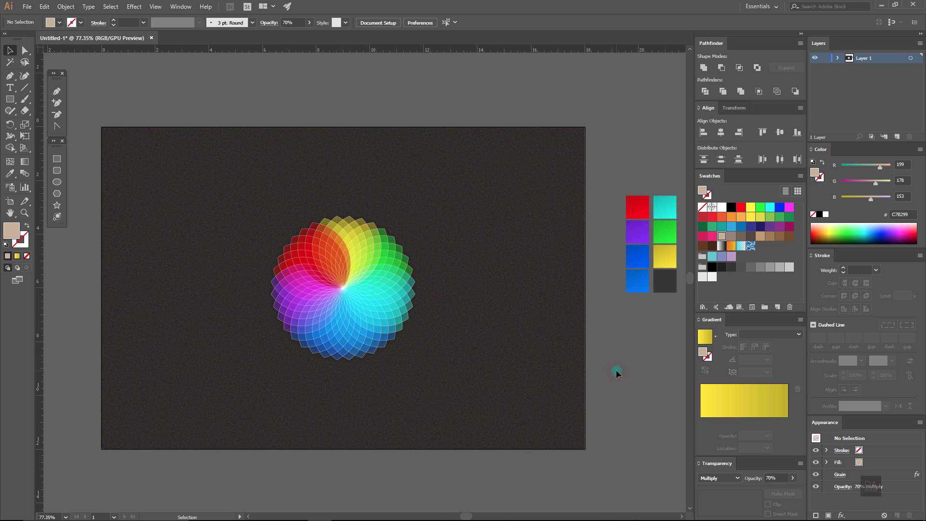
pyautogui.click(554, 418)
# Step: Lock the background with Ctrl+2 and scale the flower's petals up about their centre
pyautogui.hotkey('ctrl', '2')
pyautogui.moveTo(459, 185); pyautogui.dragTo(250, 359)
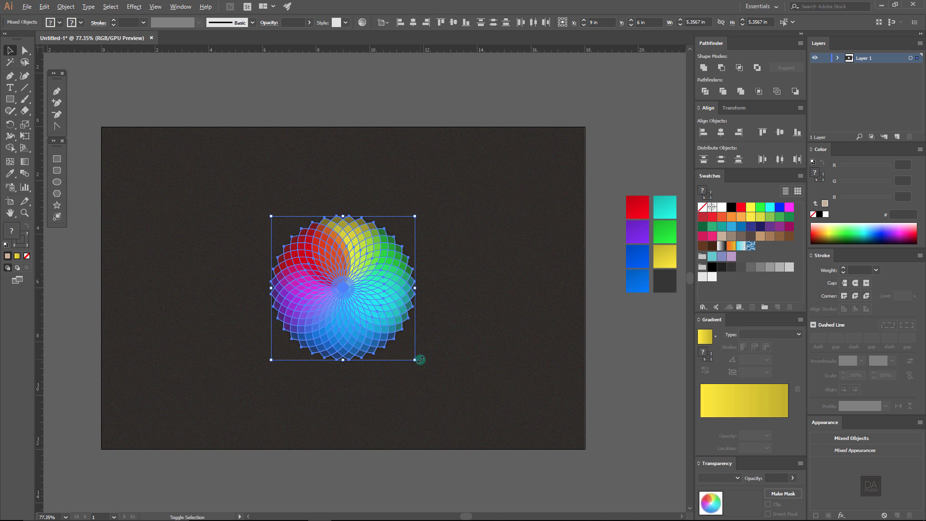
pyautogui.moveTo(415, 360); pyautogui.dragTo(424, 368)
pyautogui.click(465, 365)
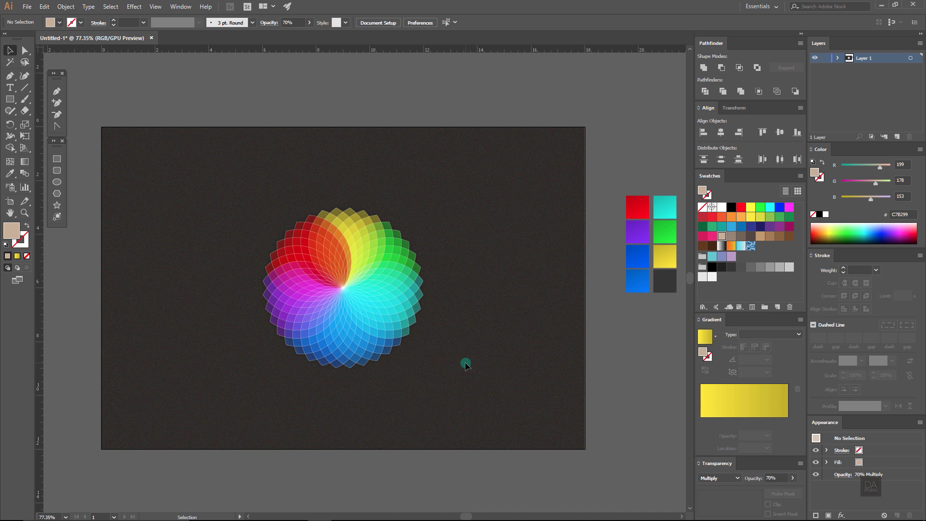
pyautogui.hotkey('ctrl', 'space')
# Step: Toggle the wheel groups' visibility in the Layers panel of Untitled-4 to compare the fuzzy and colour wheels
pyautogui.moveTo(386, 368); pyautogui.dragTo(430, 366)
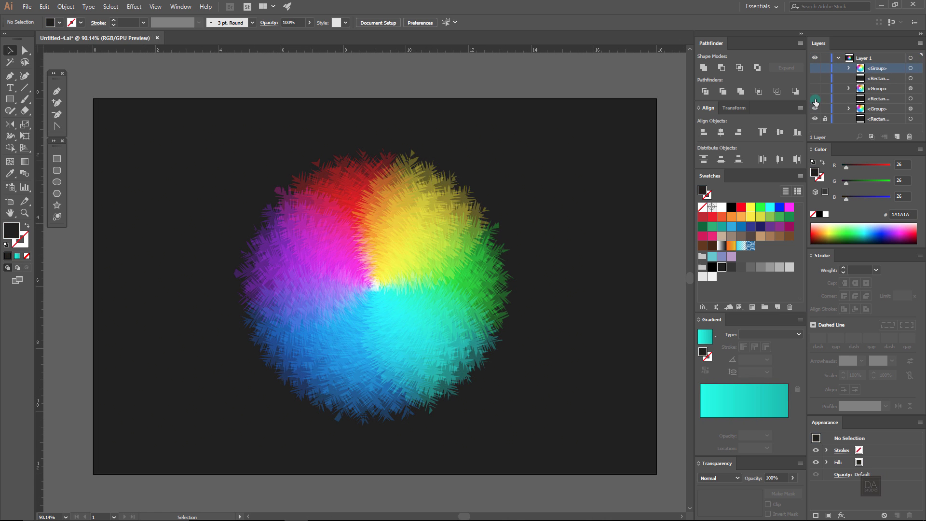
pyautogui.click(815, 99)
pyautogui.click(815, 89)
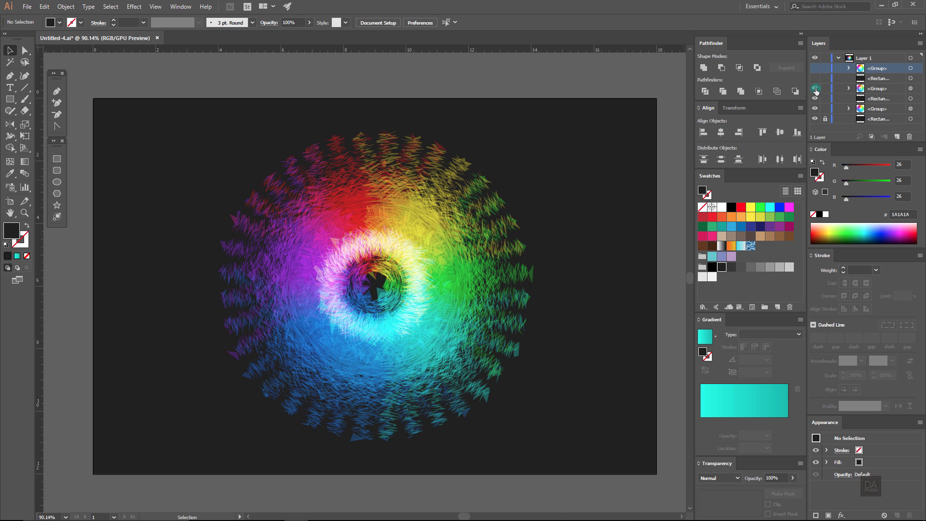
pyautogui.click(815, 82)
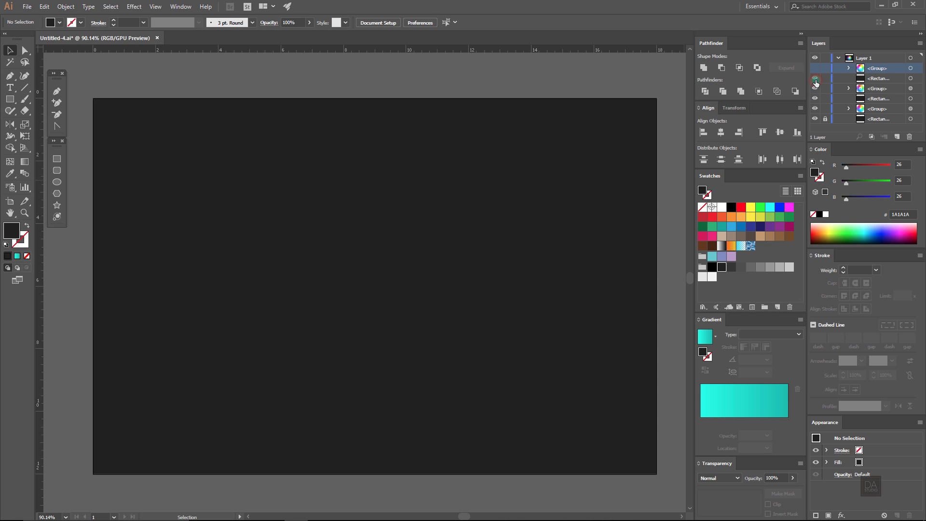
pyautogui.click(816, 66)
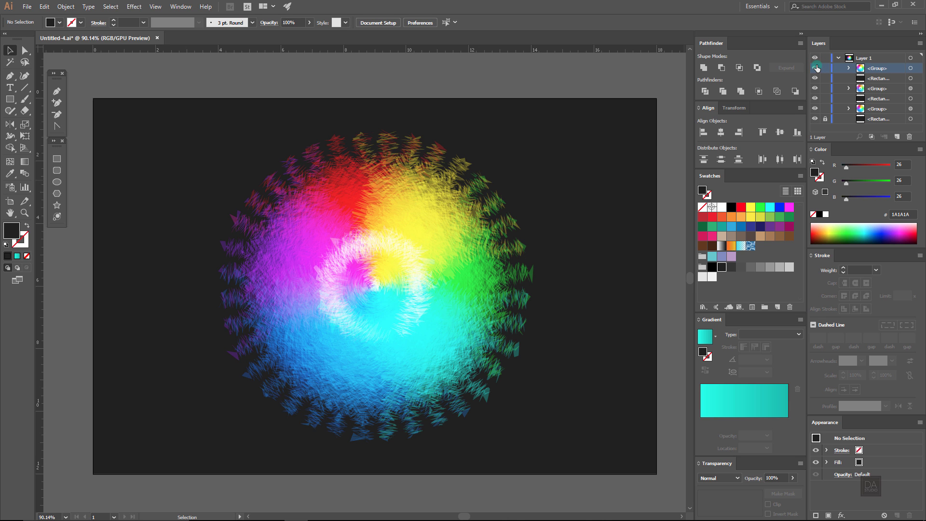
pyautogui.click(816, 99)
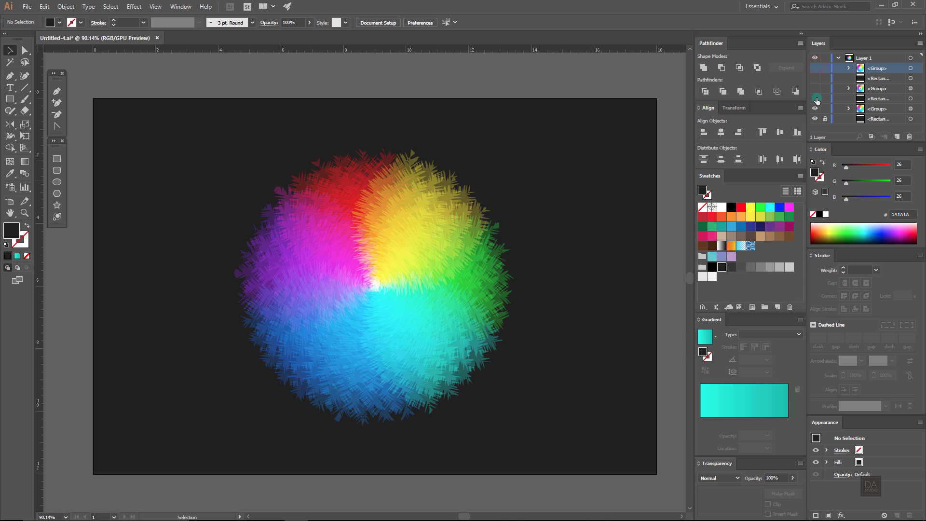